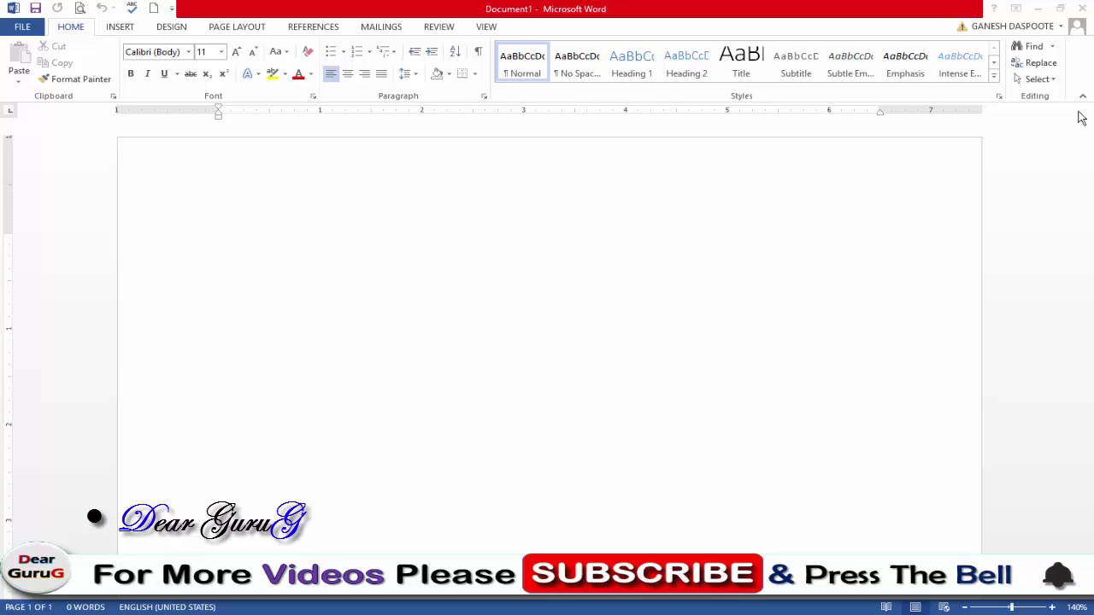
Step: Zoom the blank page out to 50%, then back in to 60% so the full page width shows
scroll(1038, 269, down, 1)
scroll(1034, 260, up, 1)
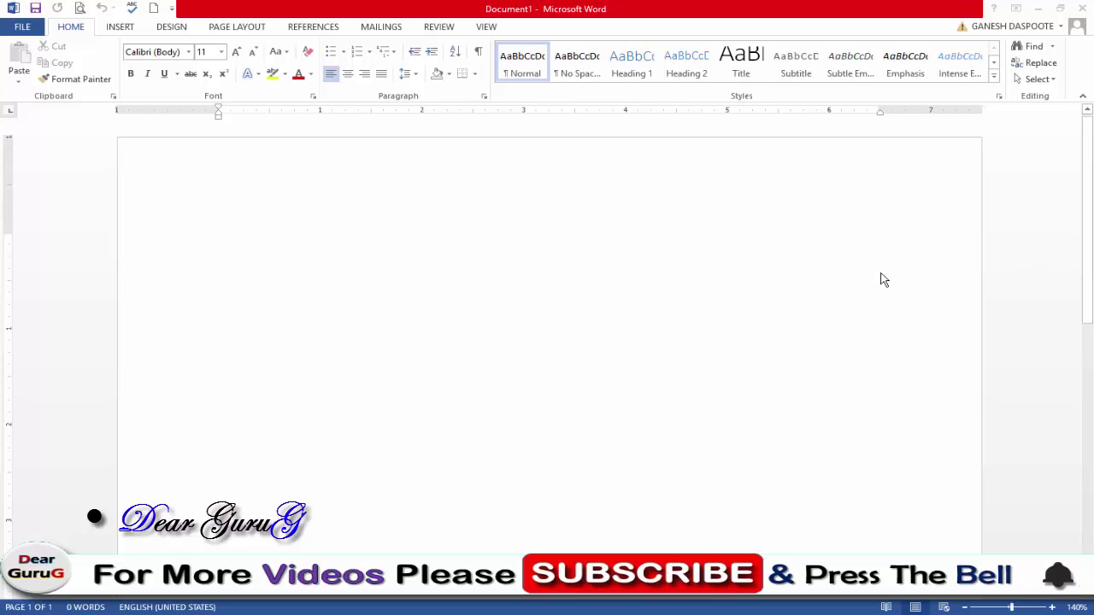
click(965, 607)
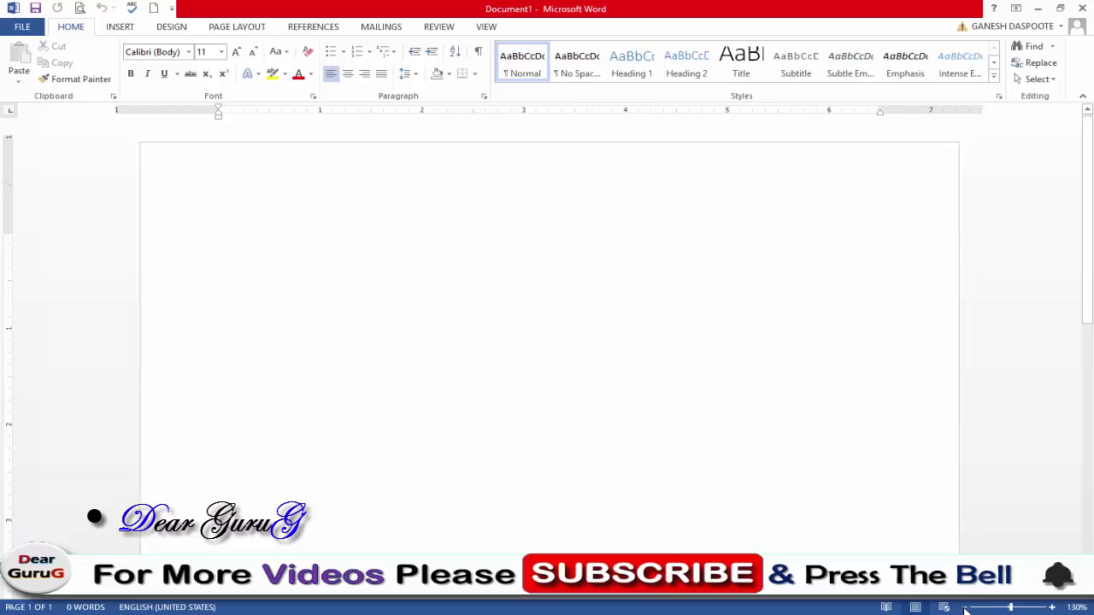
click(965, 607)
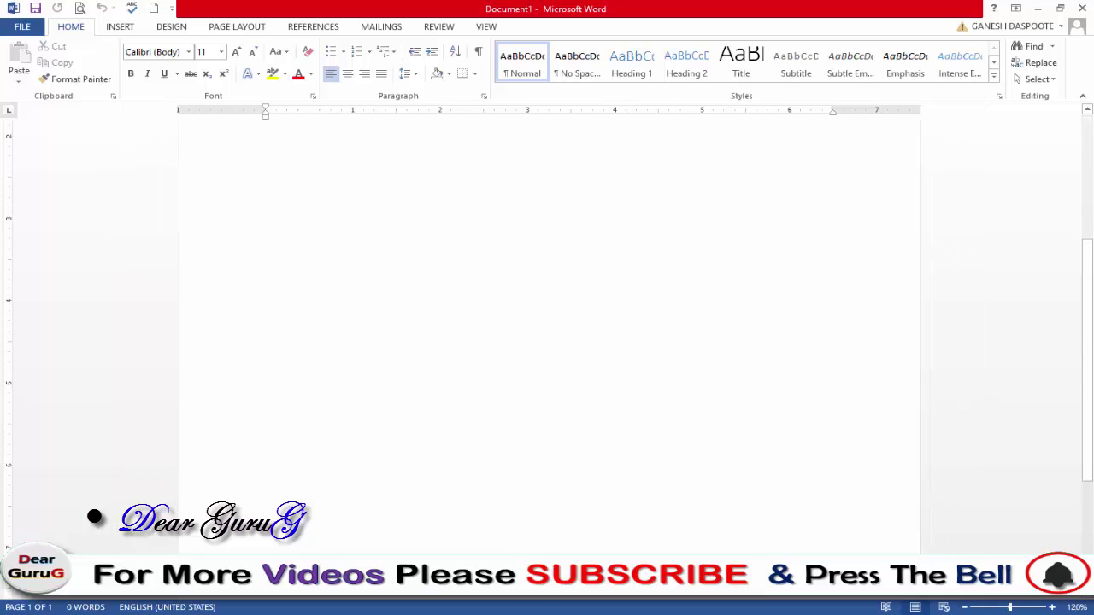
click(964, 608)
click(963, 608)
click(964, 607)
click(964, 607)
click(964, 608)
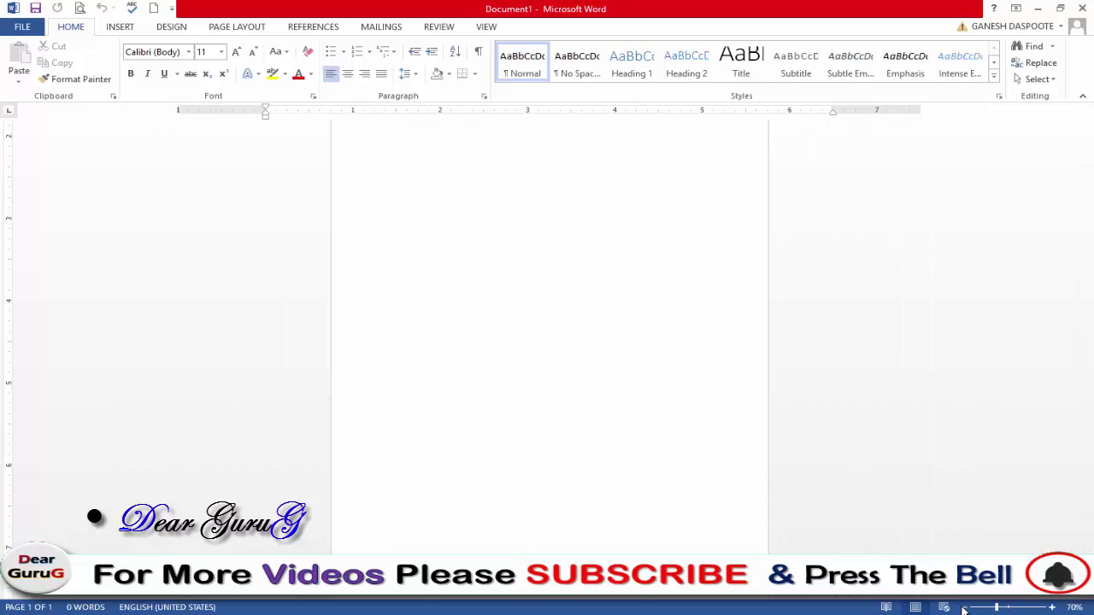
click(964, 607)
click(964, 607)
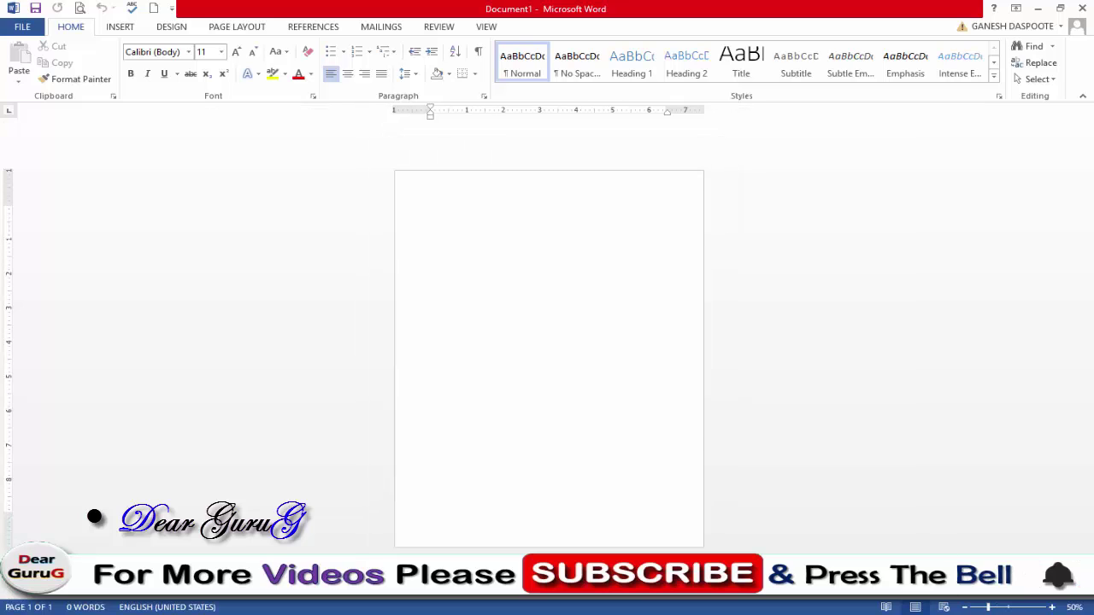
click(1050, 608)
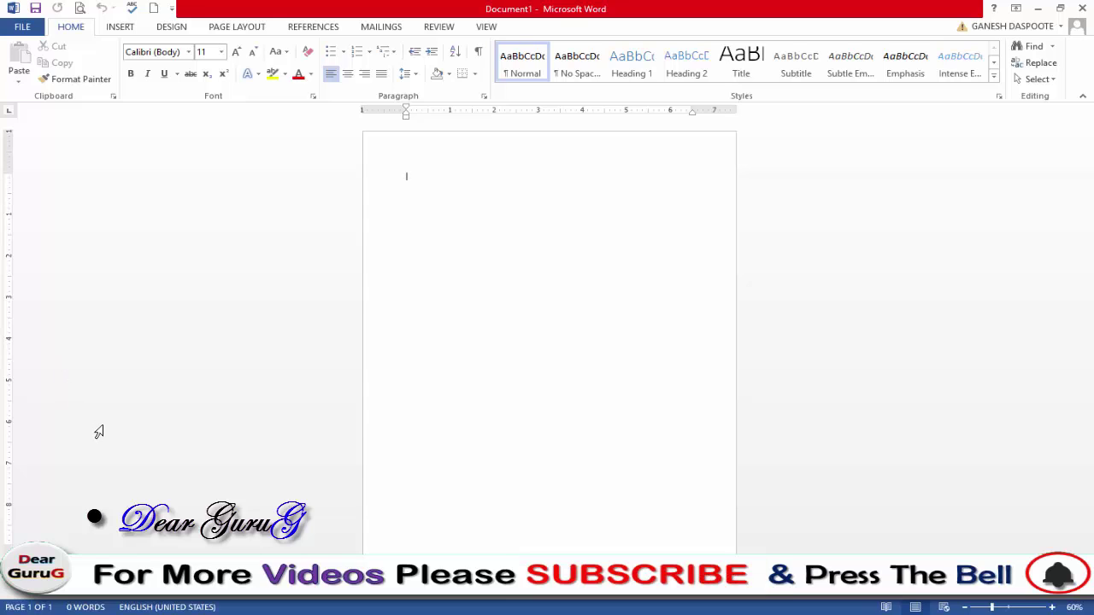
Step: Move from Page Layout to the Design tab to reach the page background tools
click(222, 28)
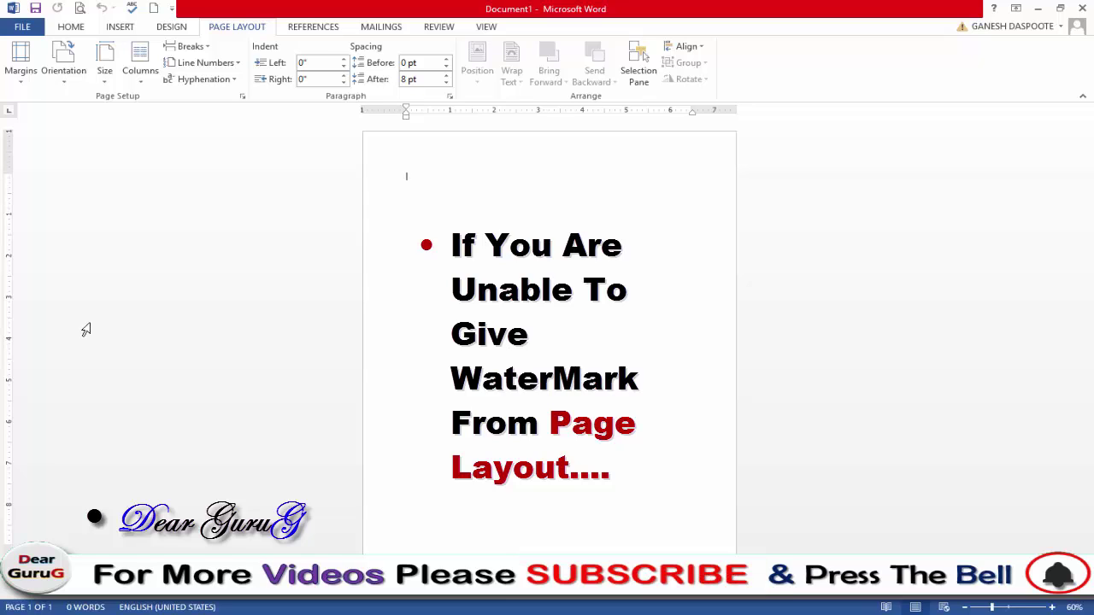
click(181, 31)
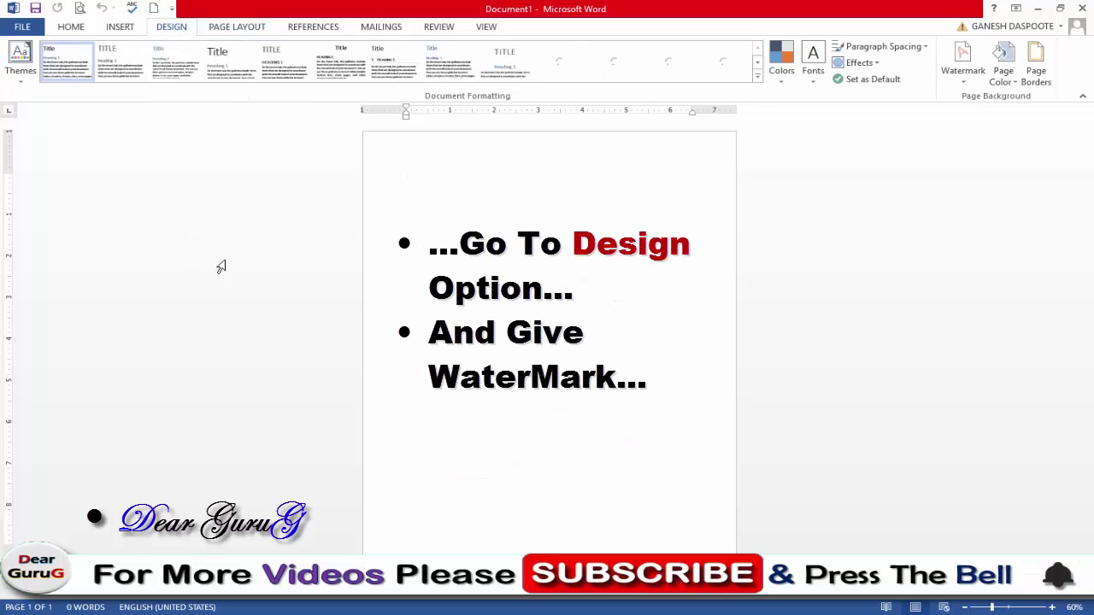
Step: Apply the diagonal CONFIDENTIAL 1 watermark, then reopen and scroll the watermark gallery
click(965, 85)
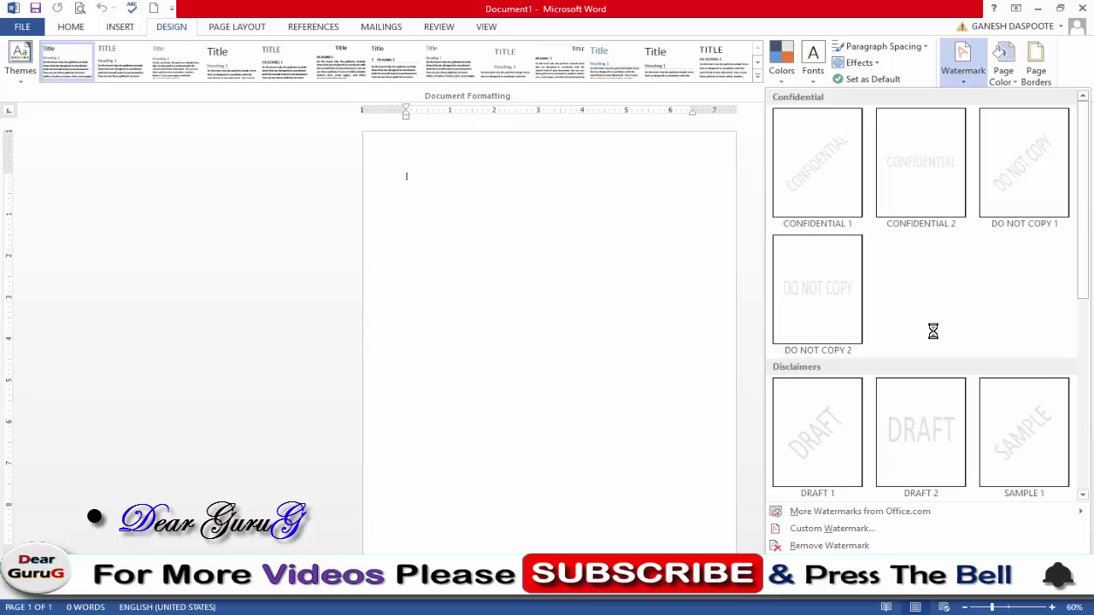
click(830, 180)
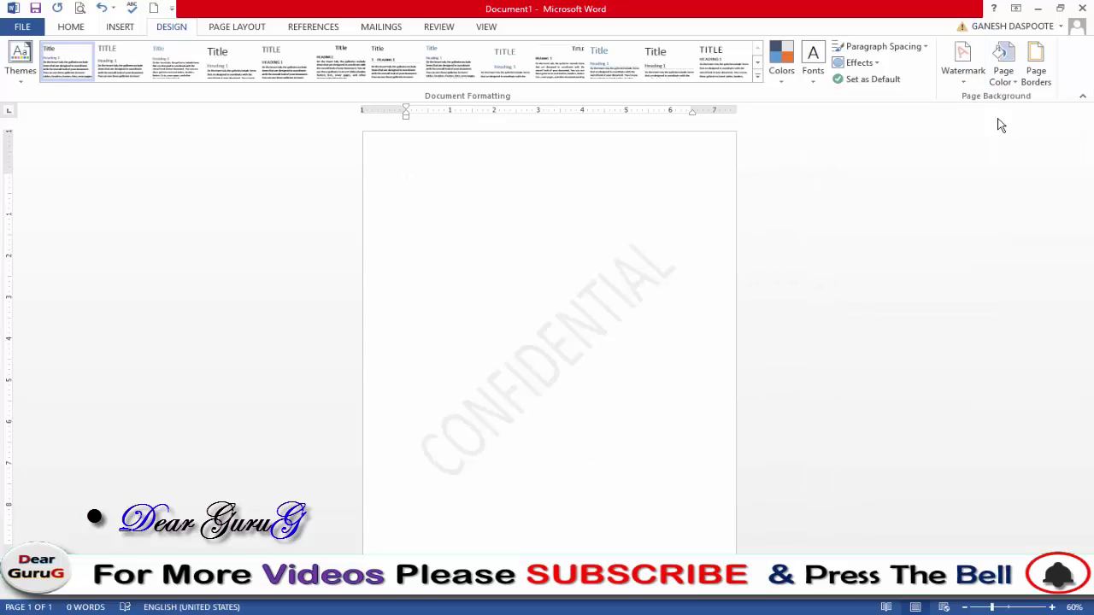
click(964, 83)
scroll(923, 306, down, 5)
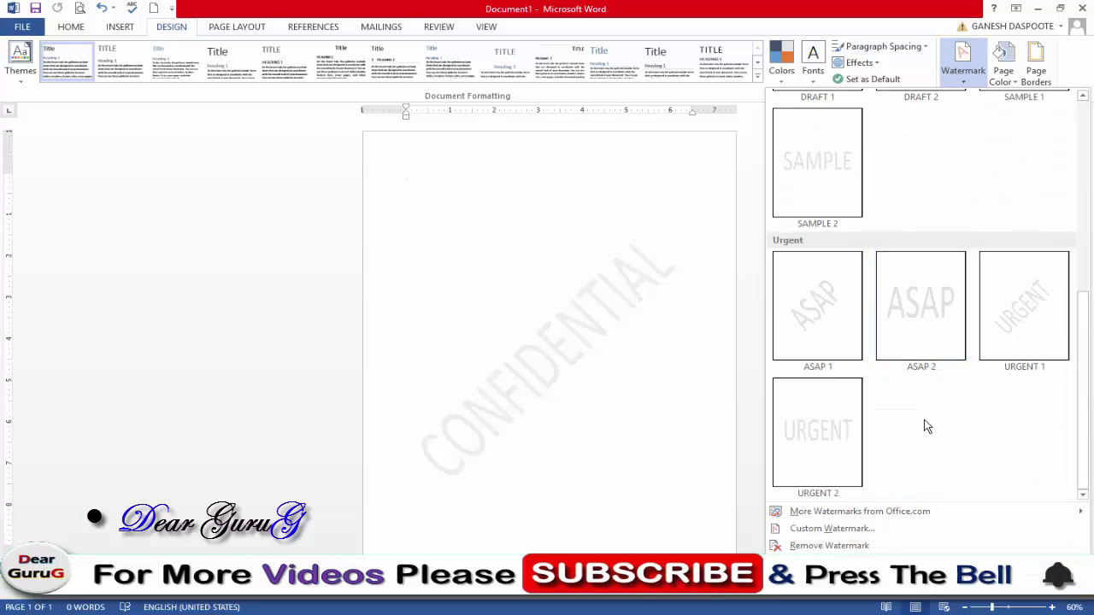
Step: In Custom Watermark, replace the text CONFIDENTIAL with DEAR GURUJI
click(828, 529)
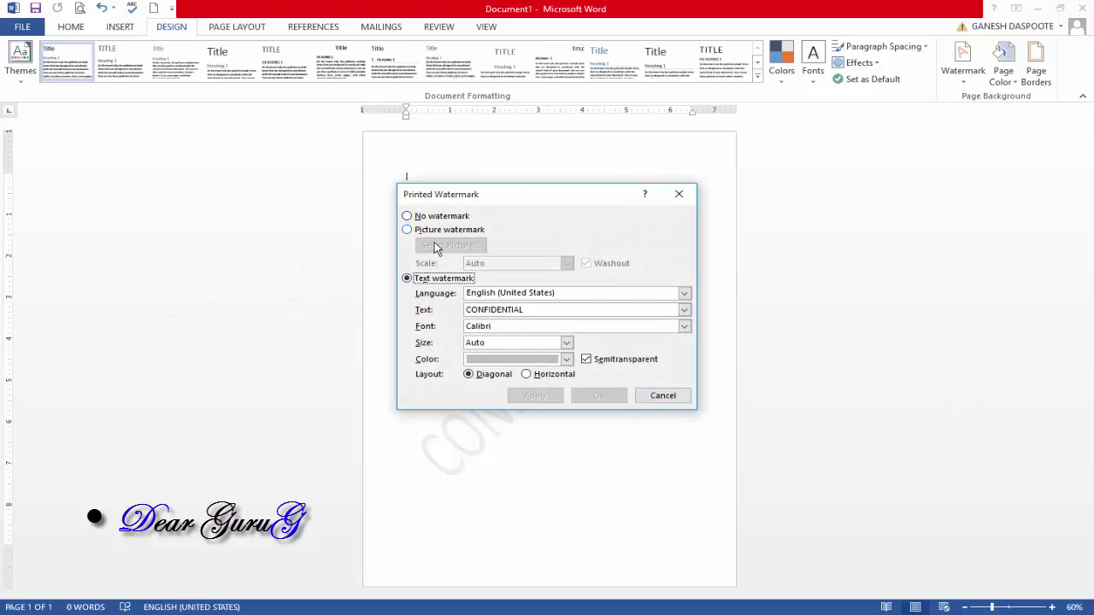
click(665, 314)
key(BackSpace)
key(BackSpace)
key(BackSpace)
key(BackSpace)
text(DEAR GURUJI)
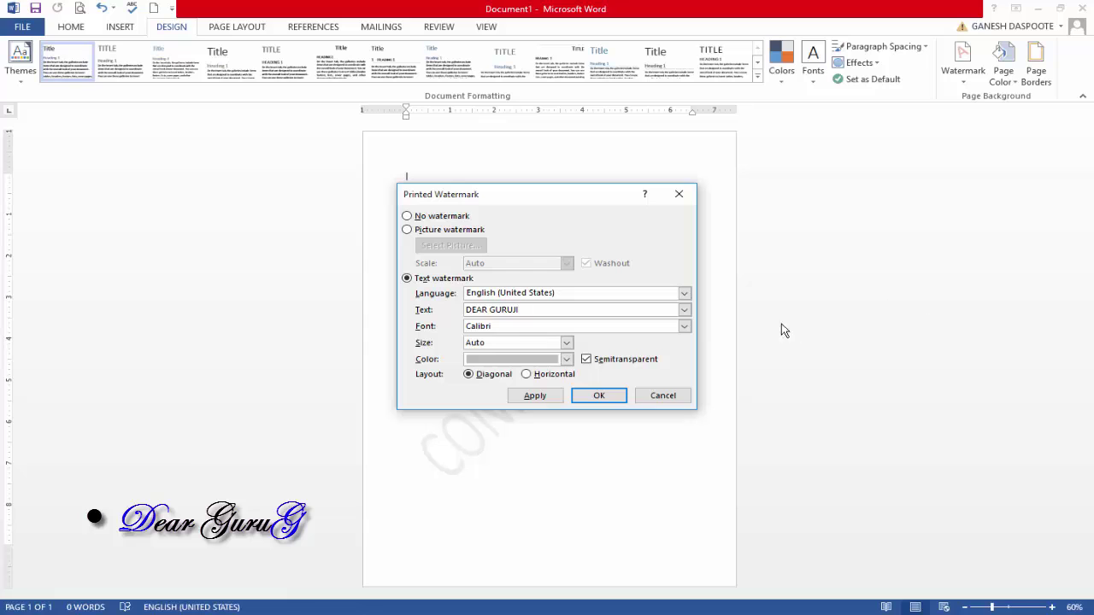
Step: Set the watermark font to Arial Black, keep the default colour and Auto size, and apply it
click(685, 327)
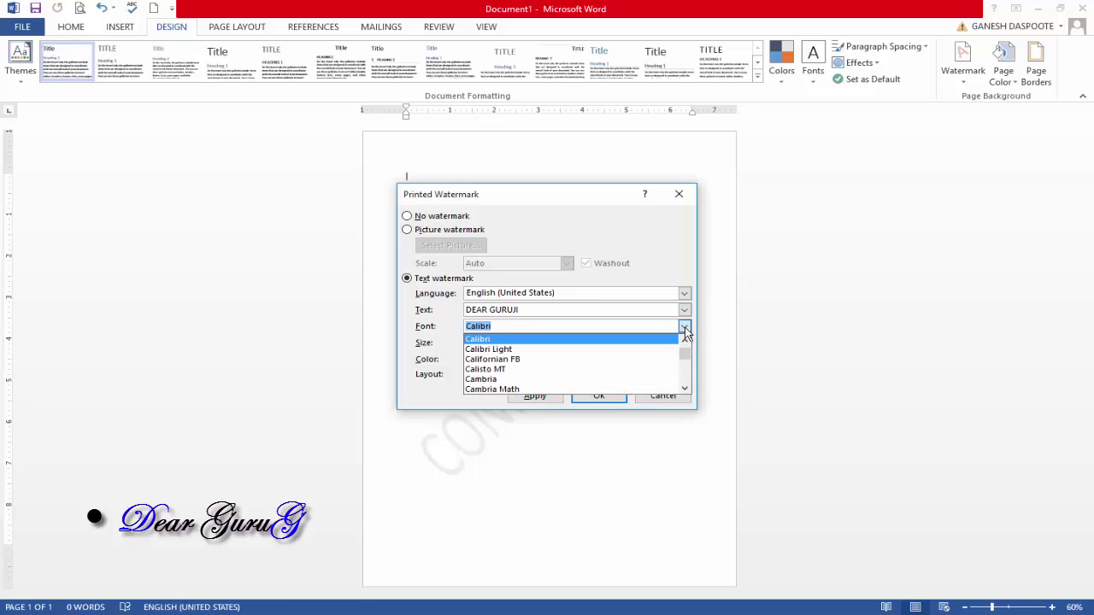
text(A)
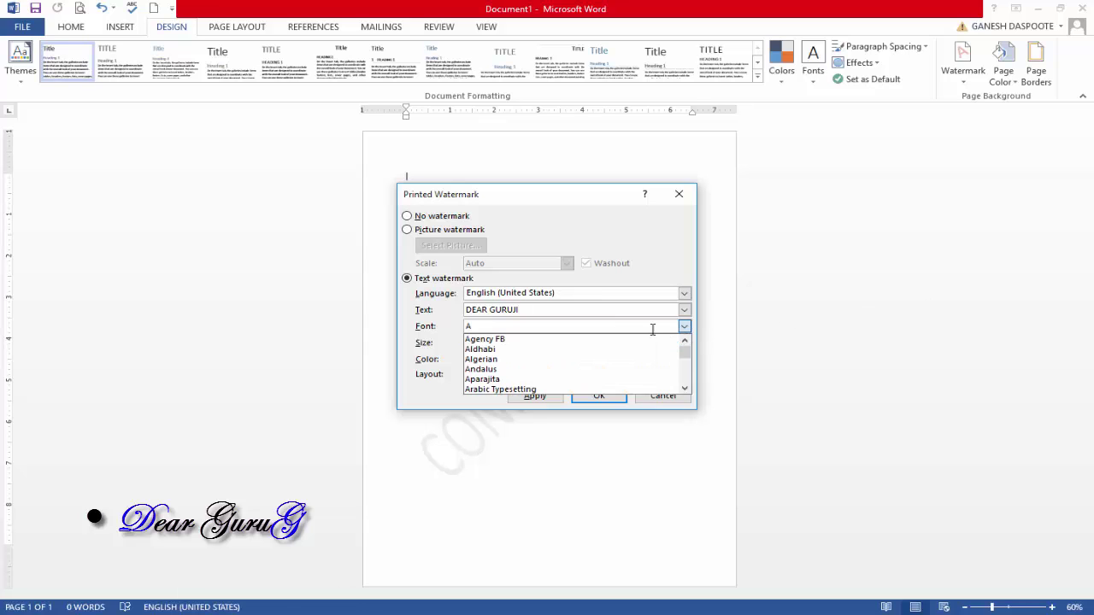
scroll(596, 376, down, 3)
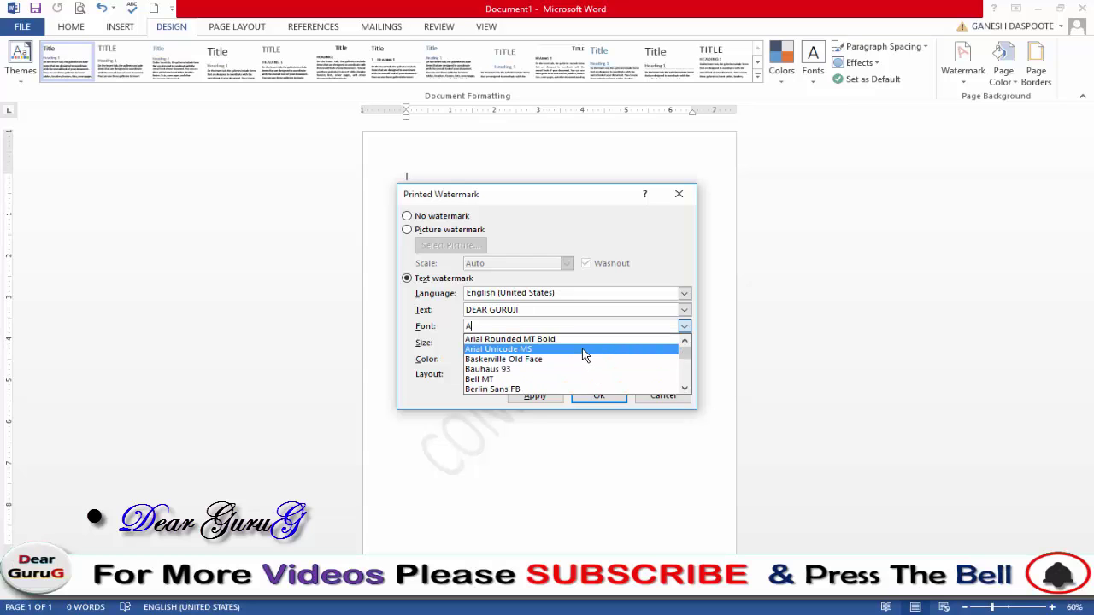
scroll(583, 347, up, 1)
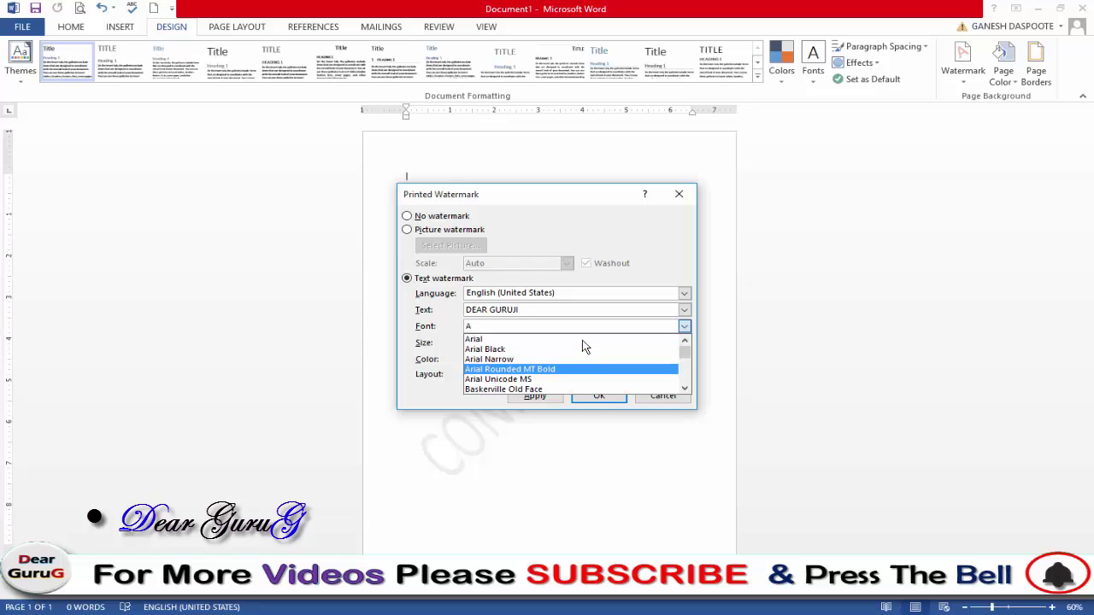
click(562, 359)
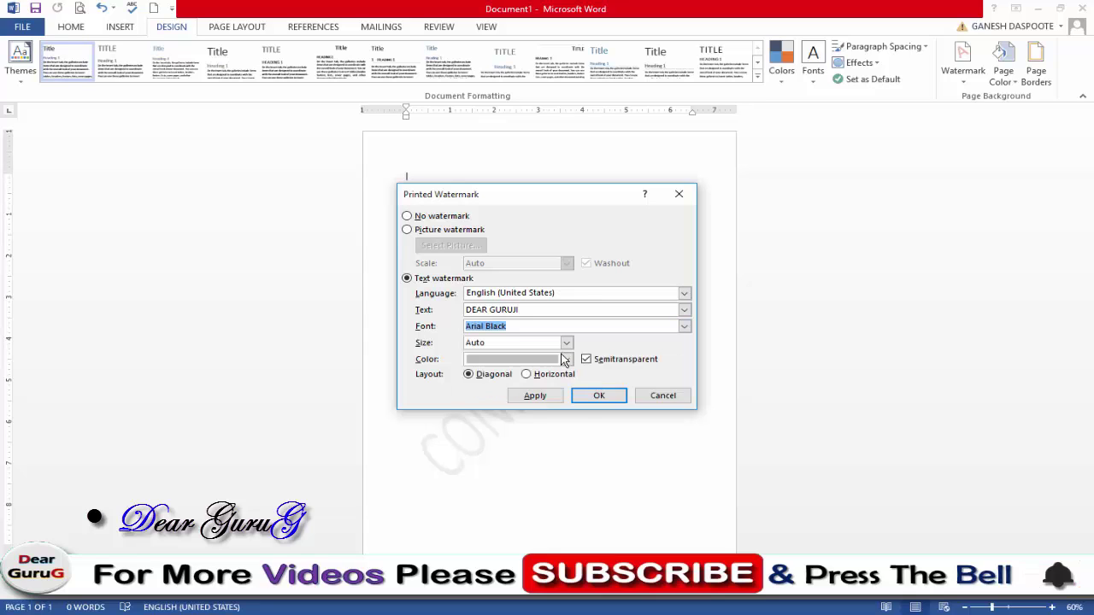
click(565, 359)
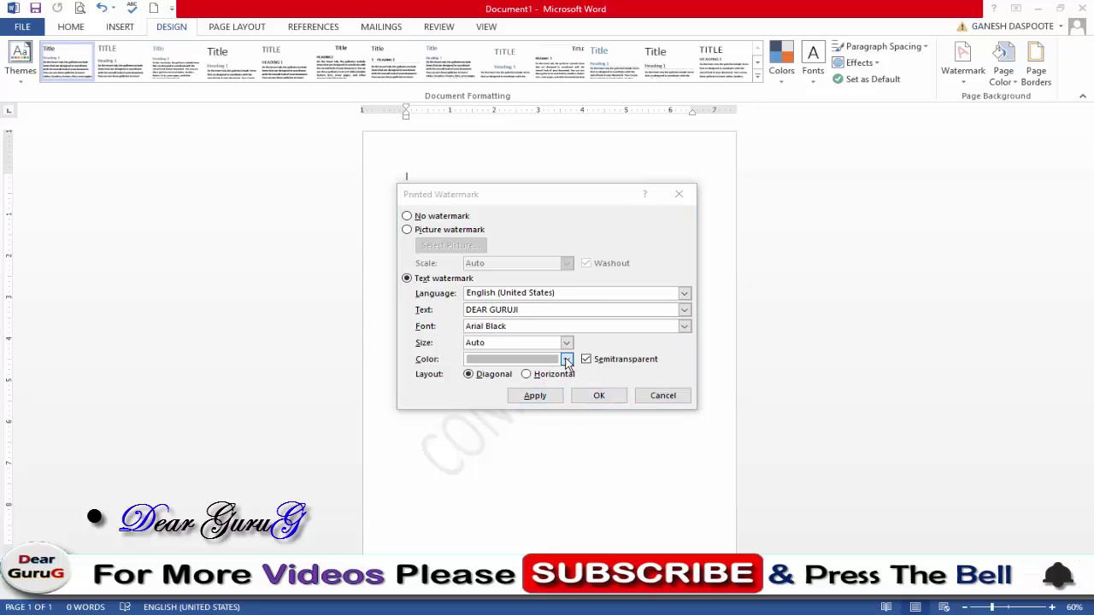
click(567, 360)
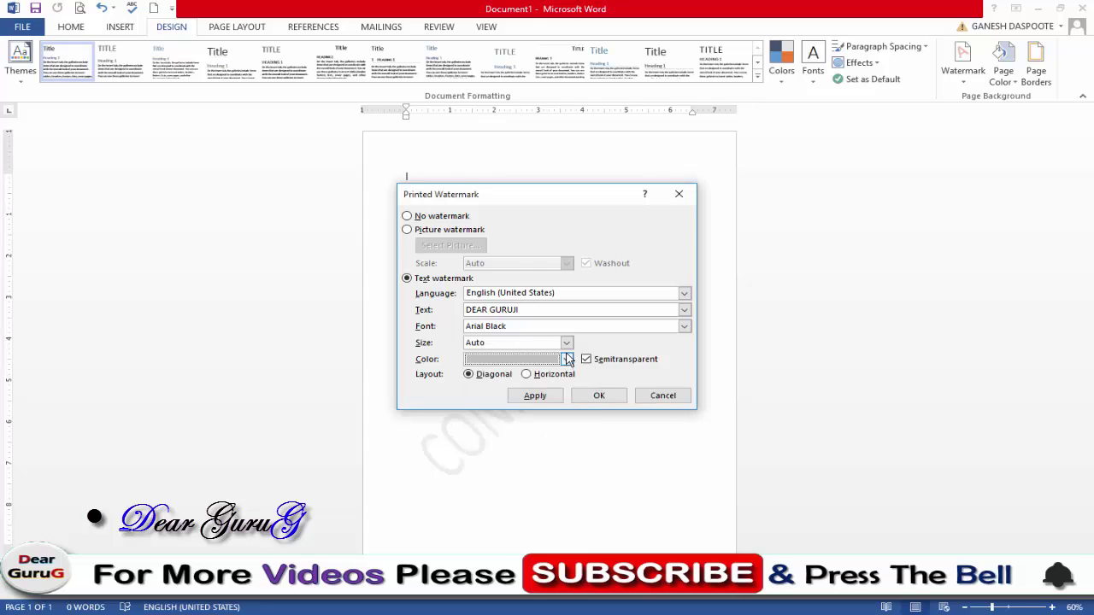
click(567, 343)
click(566, 344)
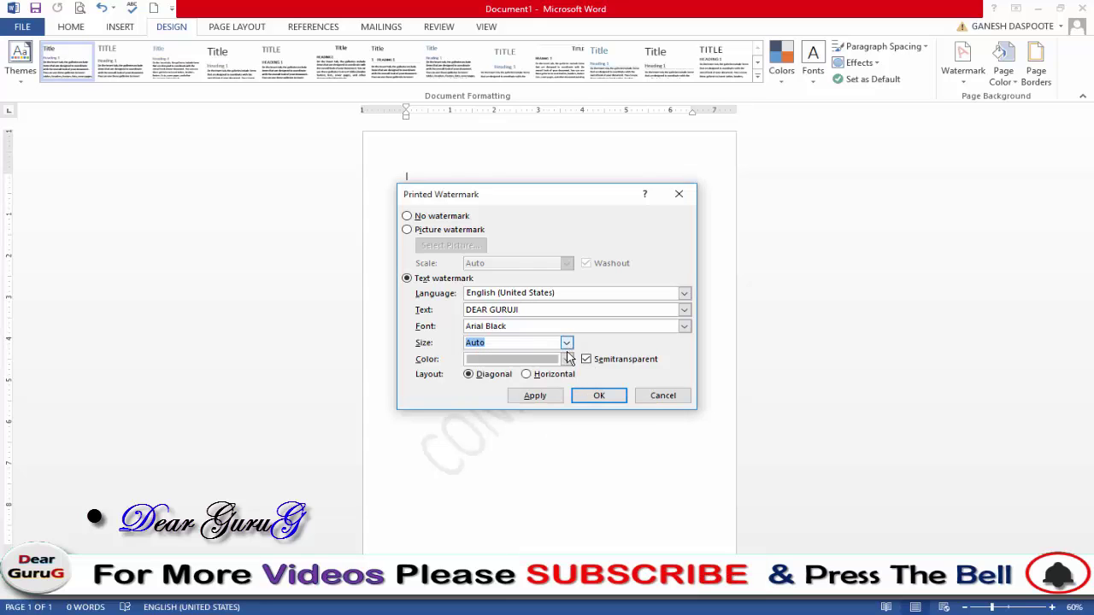
click(556, 397)
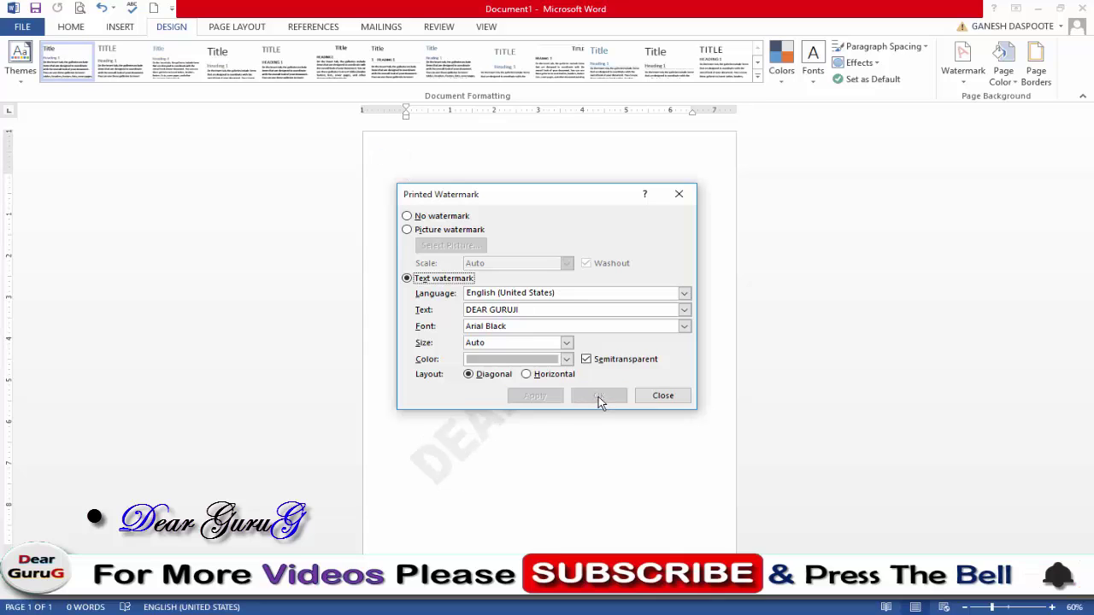
Step: Close the Printed Watermark dialog and bring up the watermark gallery again
click(664, 397)
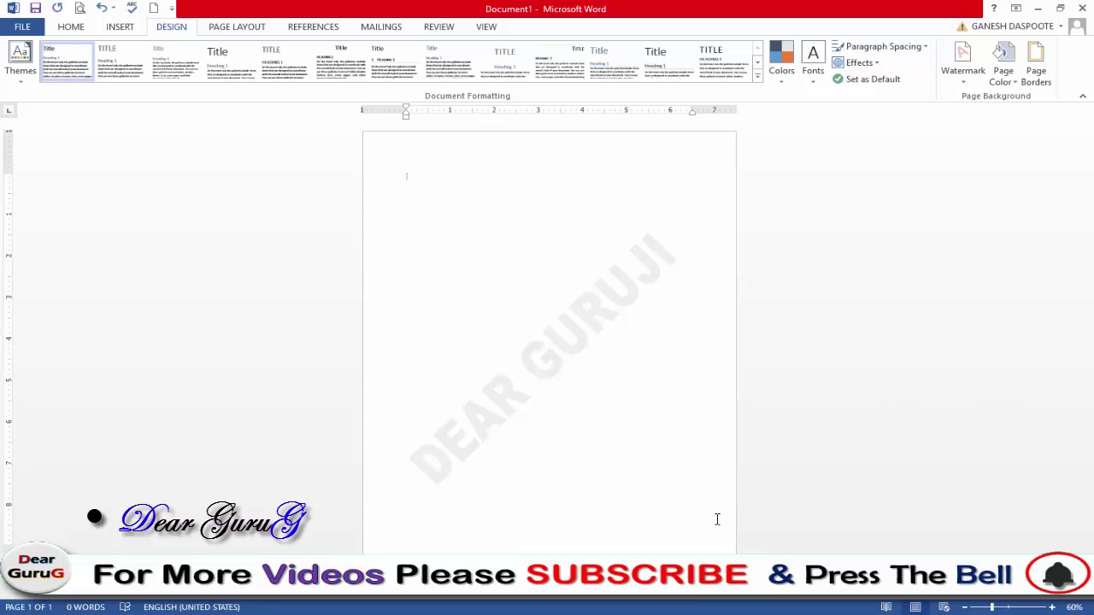
click(962, 83)
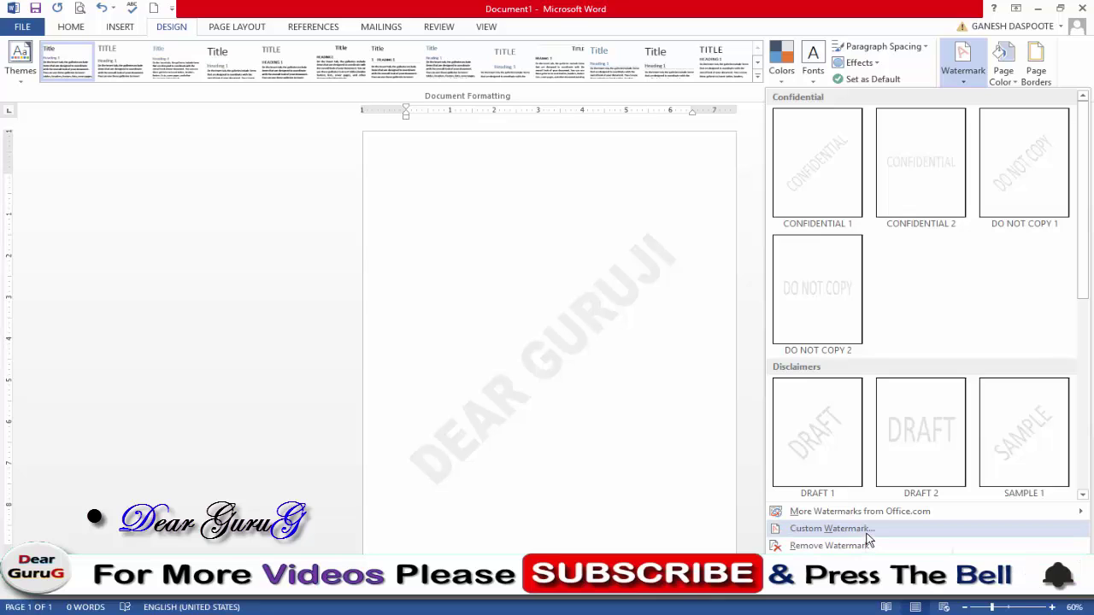
Step: Switch to a picture watermark and choose the Dear GuruG logo, working offline
click(829, 528)
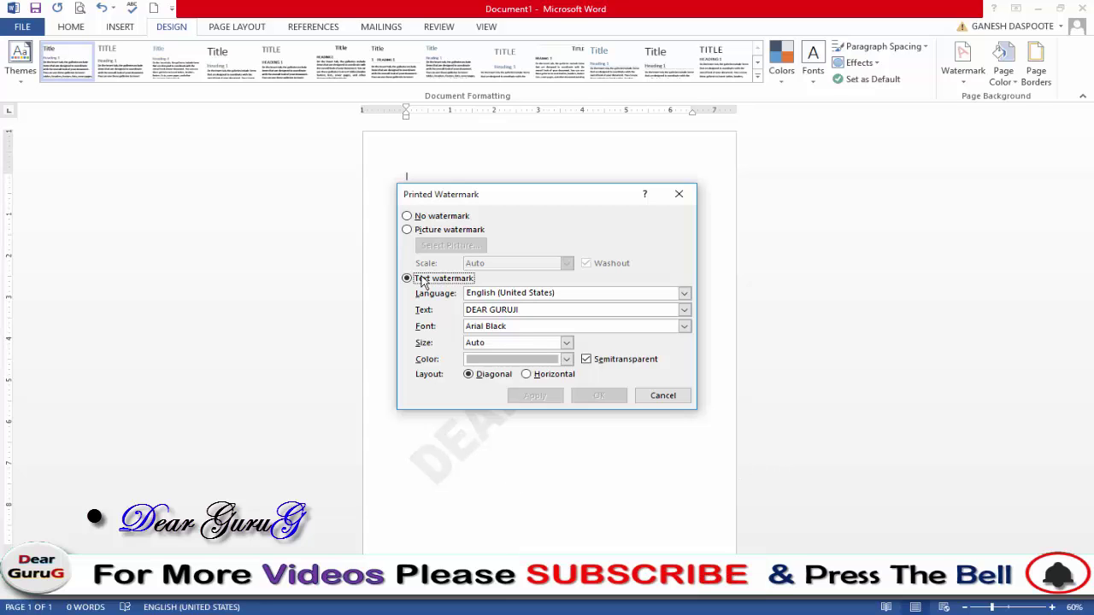
click(407, 230)
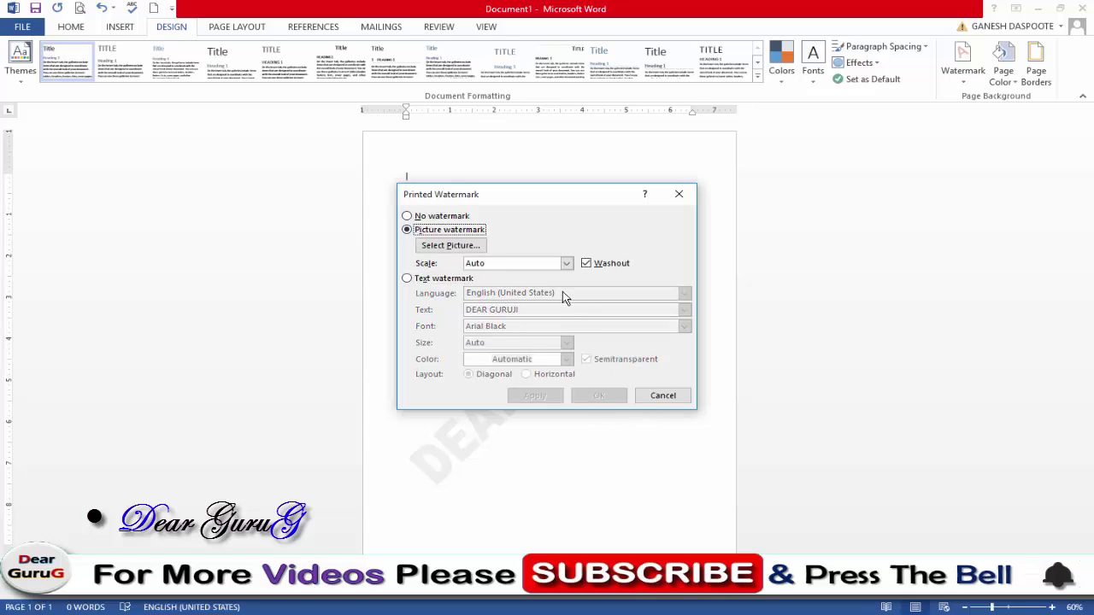
click(479, 250)
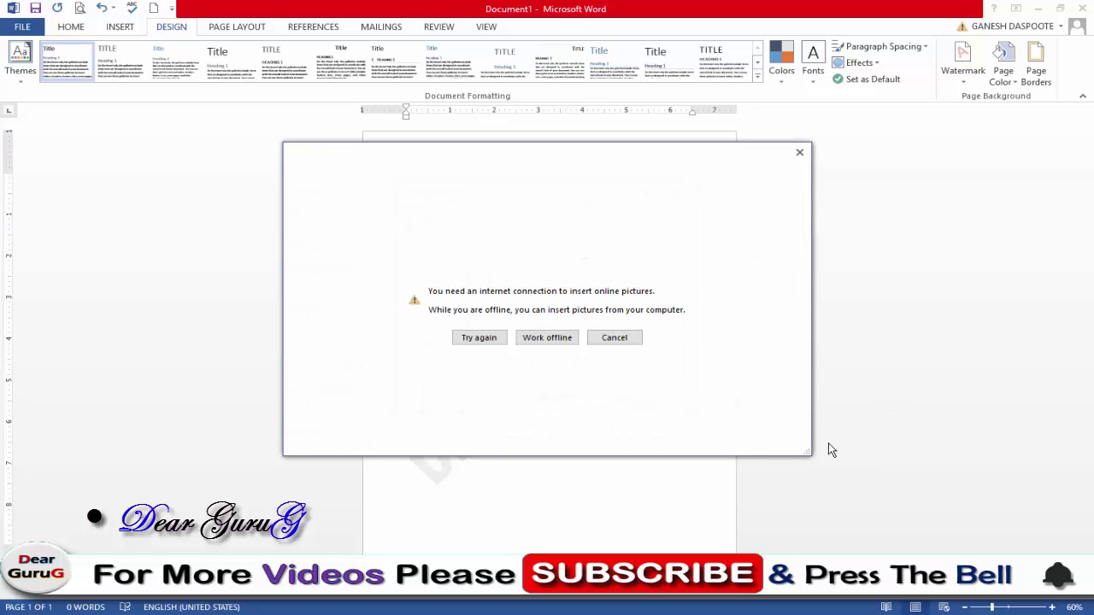
click(554, 341)
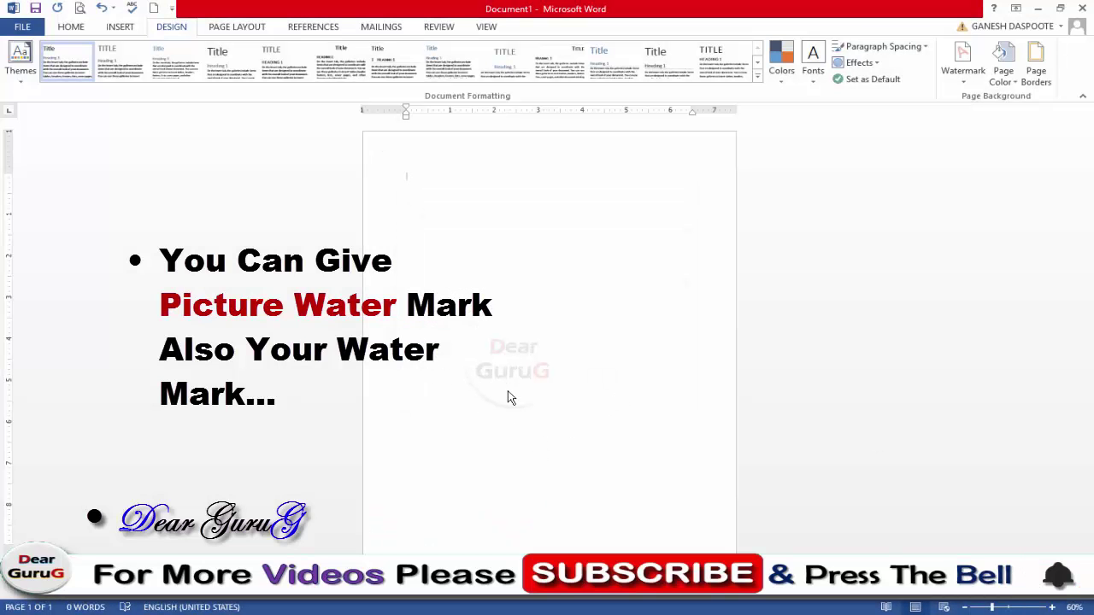
Step: Replace the picture with a DEAR GuruG text watermark in a light colour, then apply and close
click(964, 79)
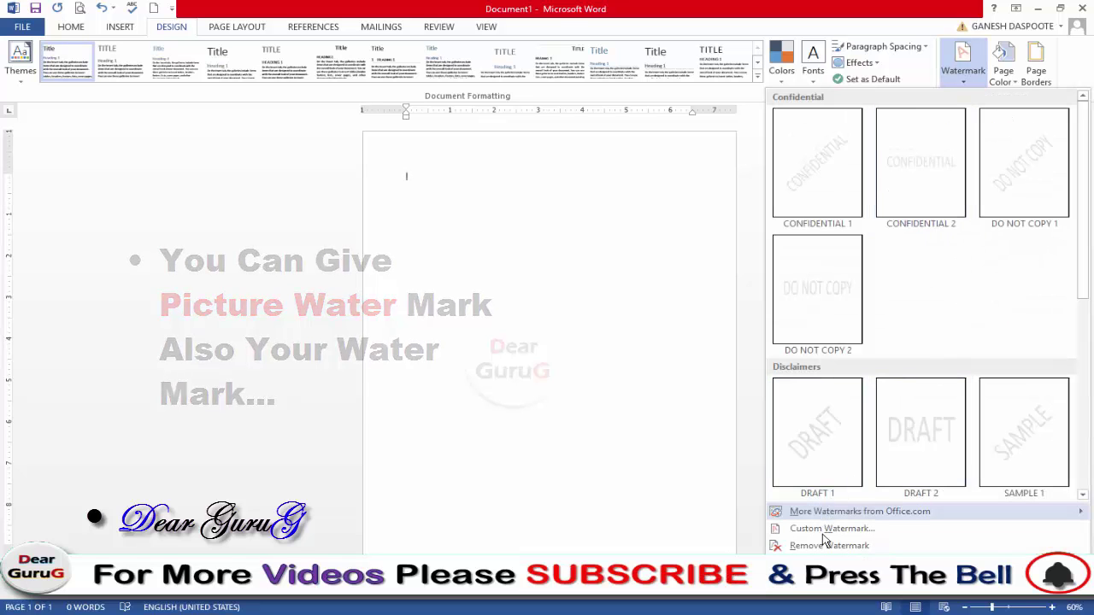
click(829, 529)
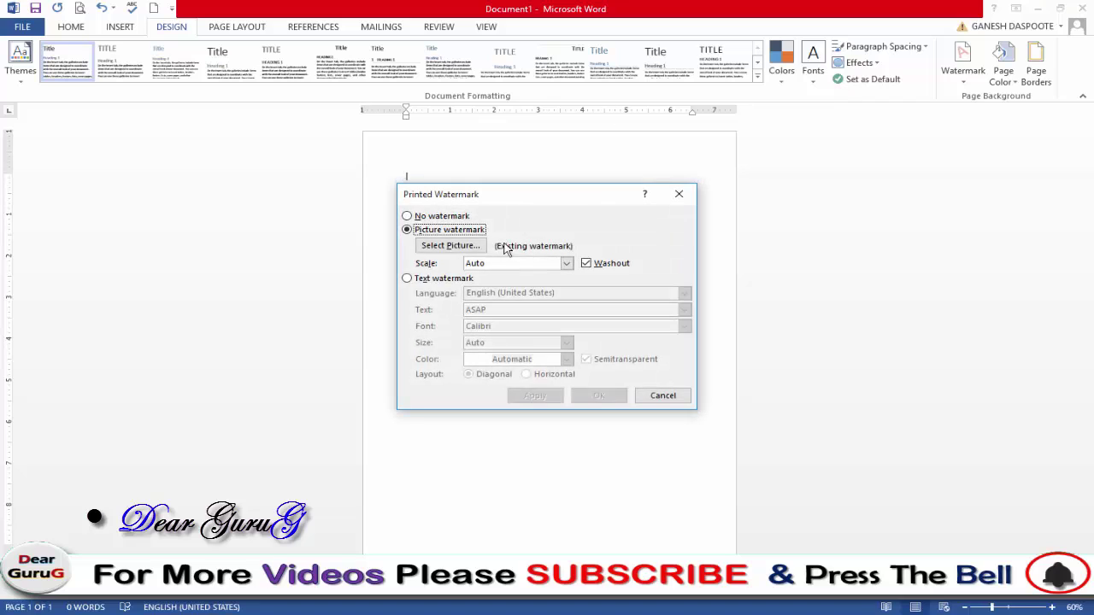
click(407, 217)
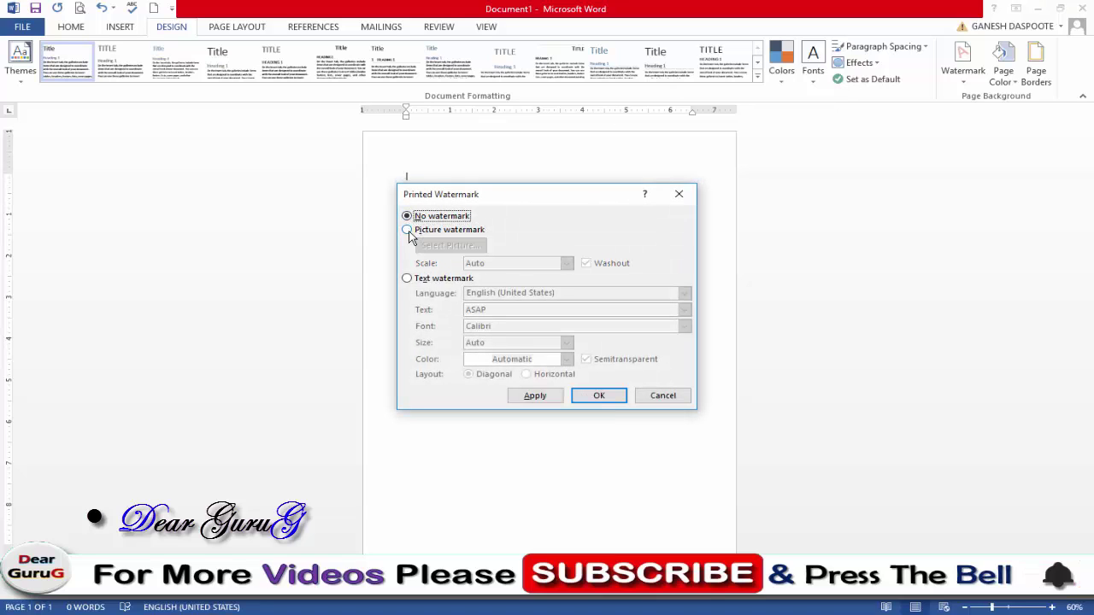
click(407, 278)
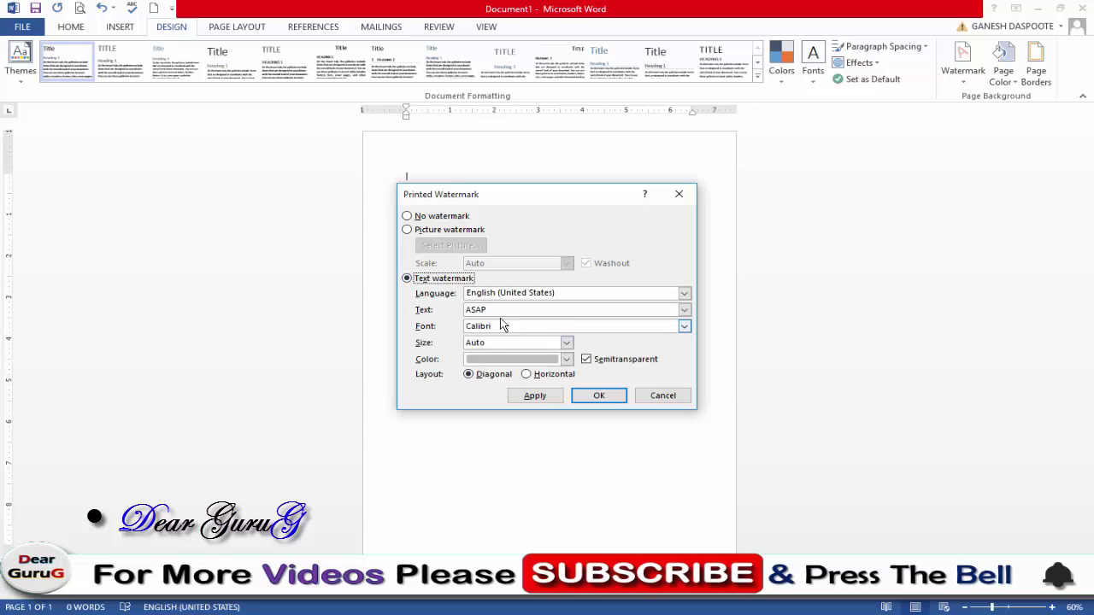
click(499, 313)
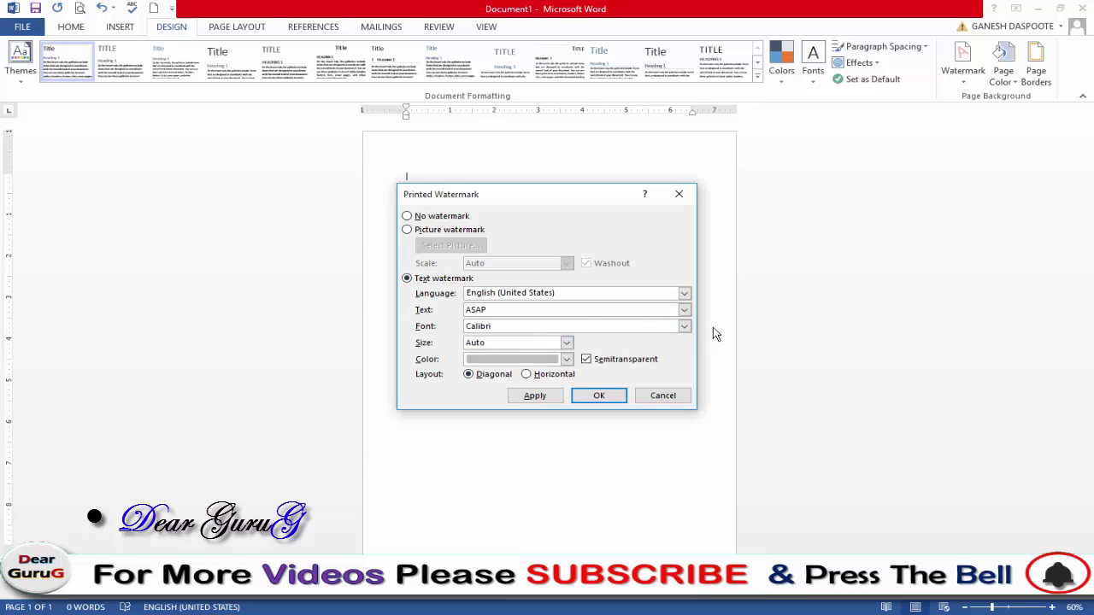
key(BackSpace)
key(BackSpace)
key(BackSpace)
text(D)
text(EAR G)
click(566, 359)
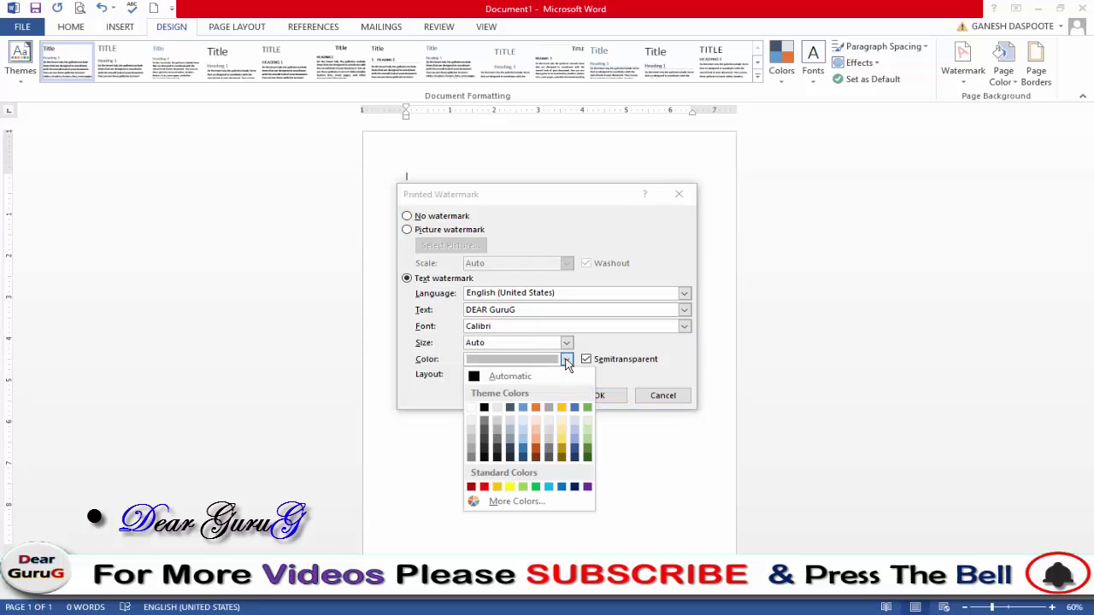
click(472, 442)
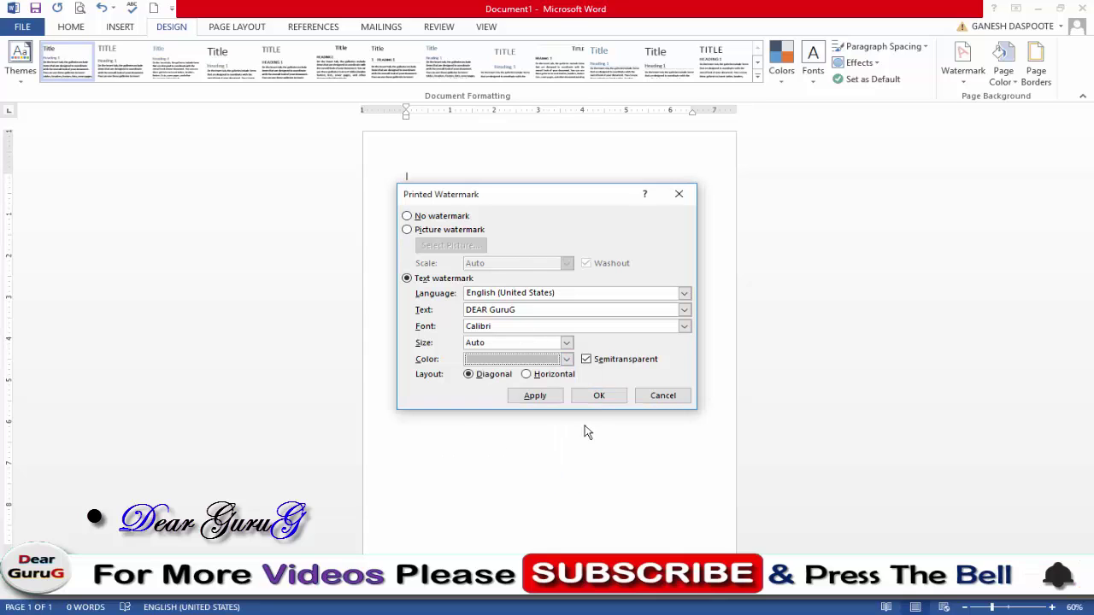
click(533, 396)
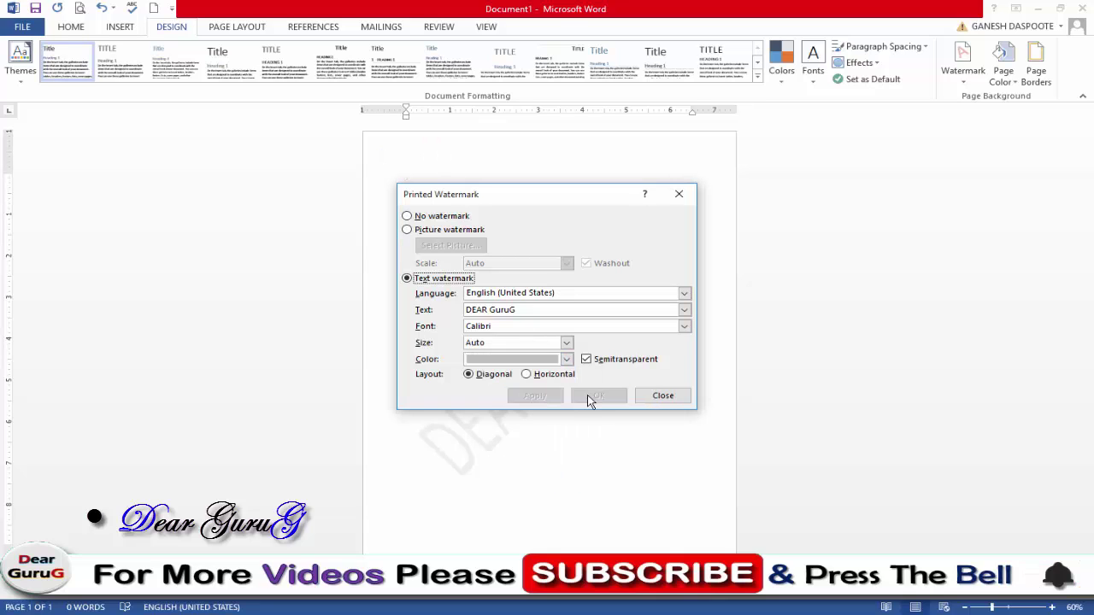
click(663, 396)
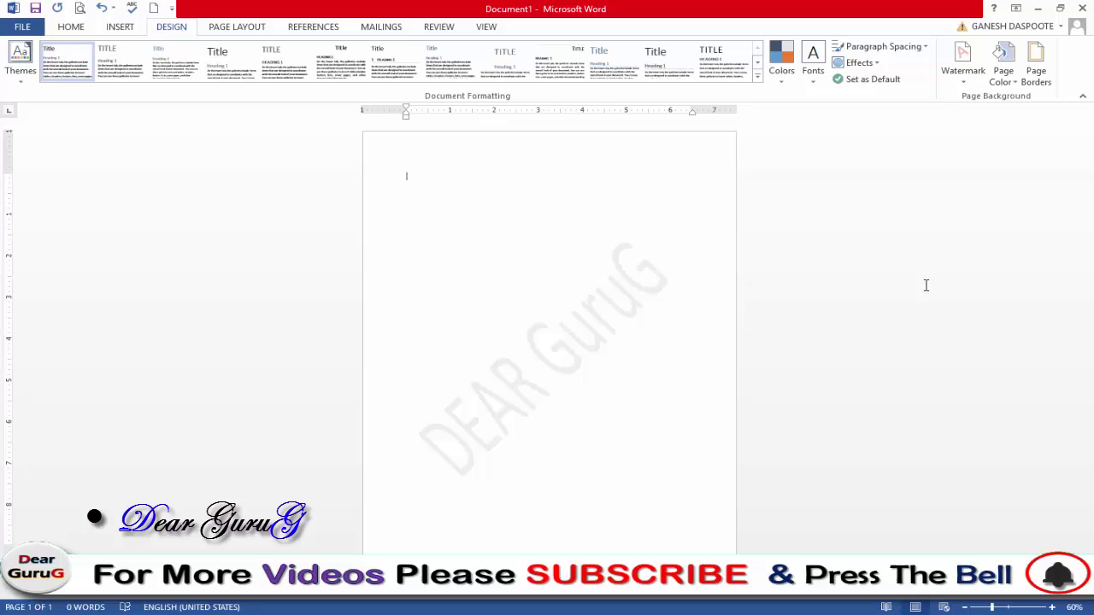
Step: Remove the watermark, type 'Thanks For Watching' on the page, and select all the text
click(963, 68)
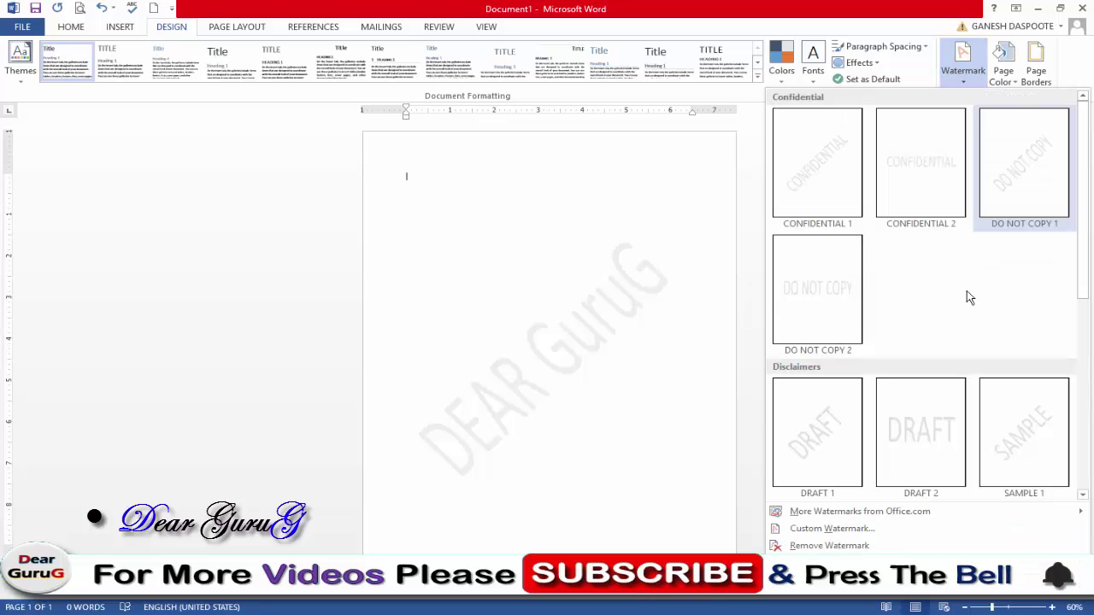
click(865, 549)
text(Th)
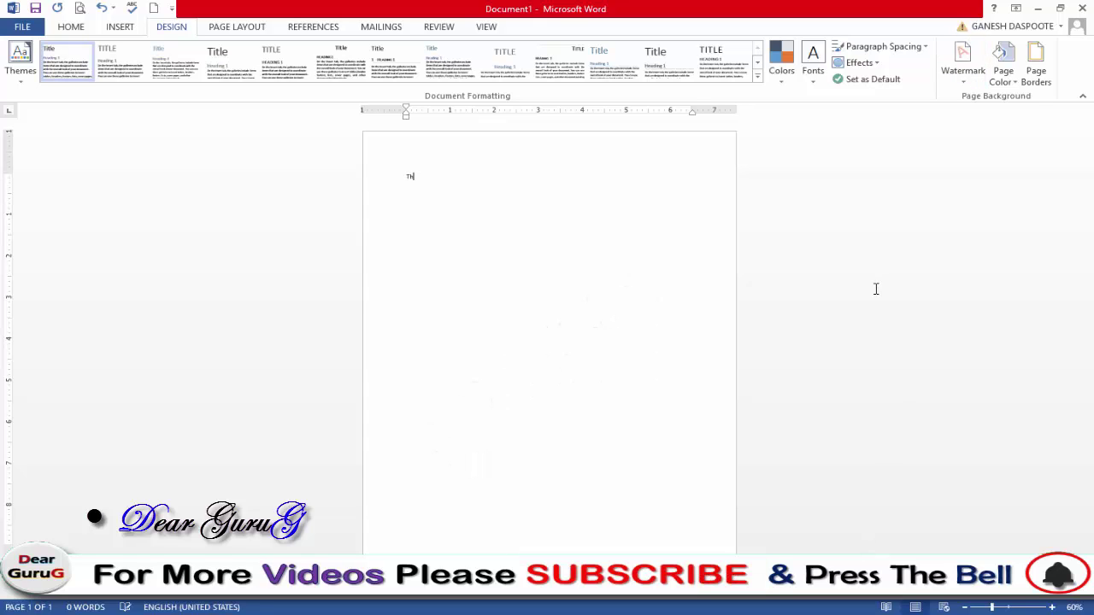
text(anks)
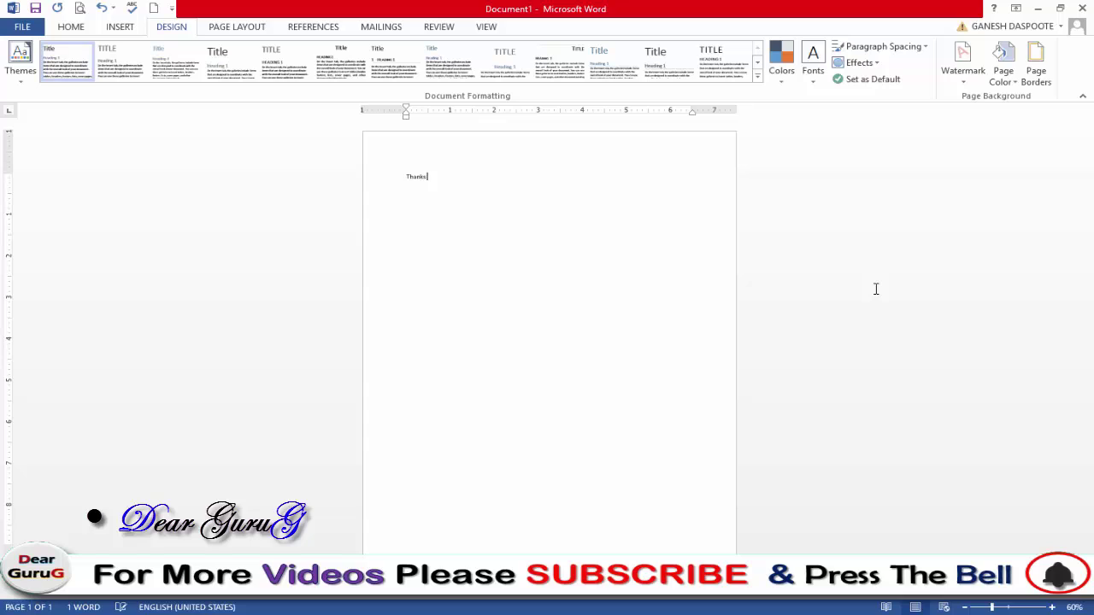
text( for W)
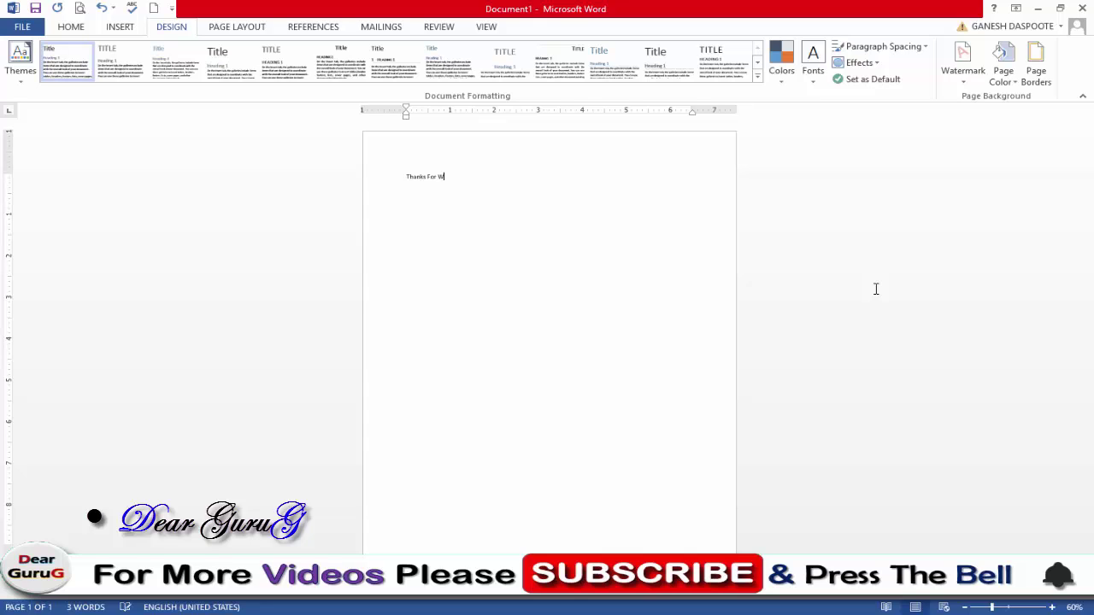
text(tching)
key(ctrl+a)
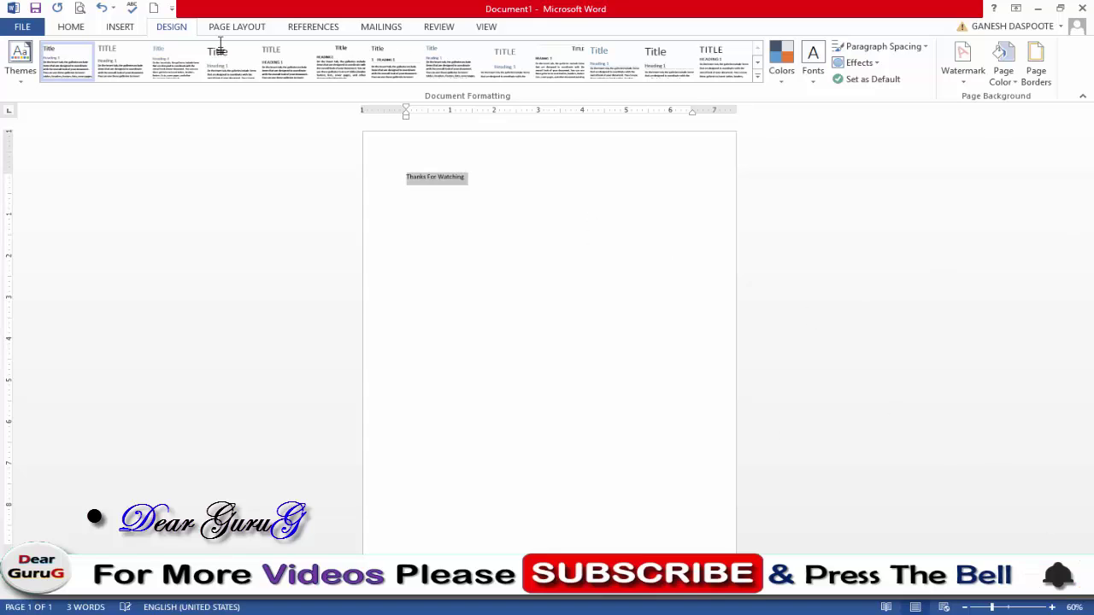
Step: Grow 'Thanks For Watching' repeatedly from the Home tab to 90-point Calibri
click(70, 28)
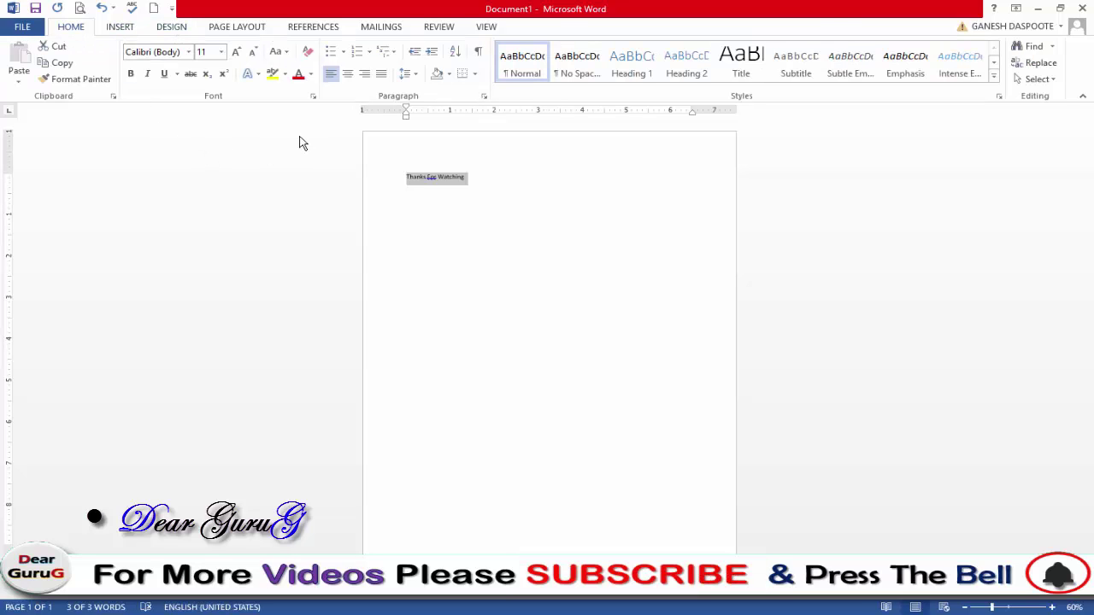
click(237, 52)
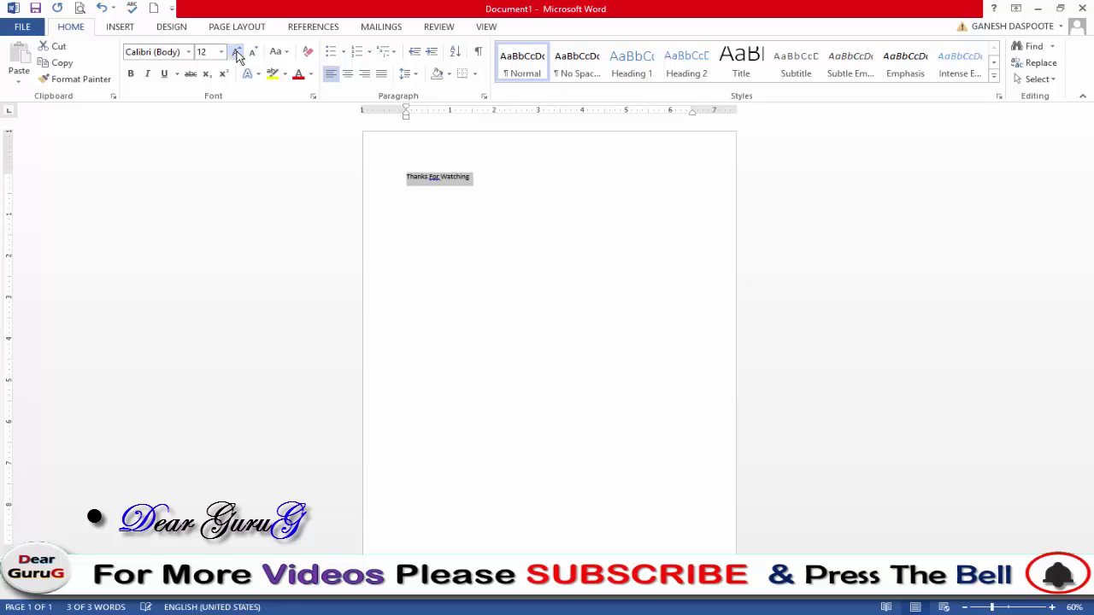
click(236, 53)
click(237, 52)
click(236, 52)
click(237, 52)
click(237, 52)
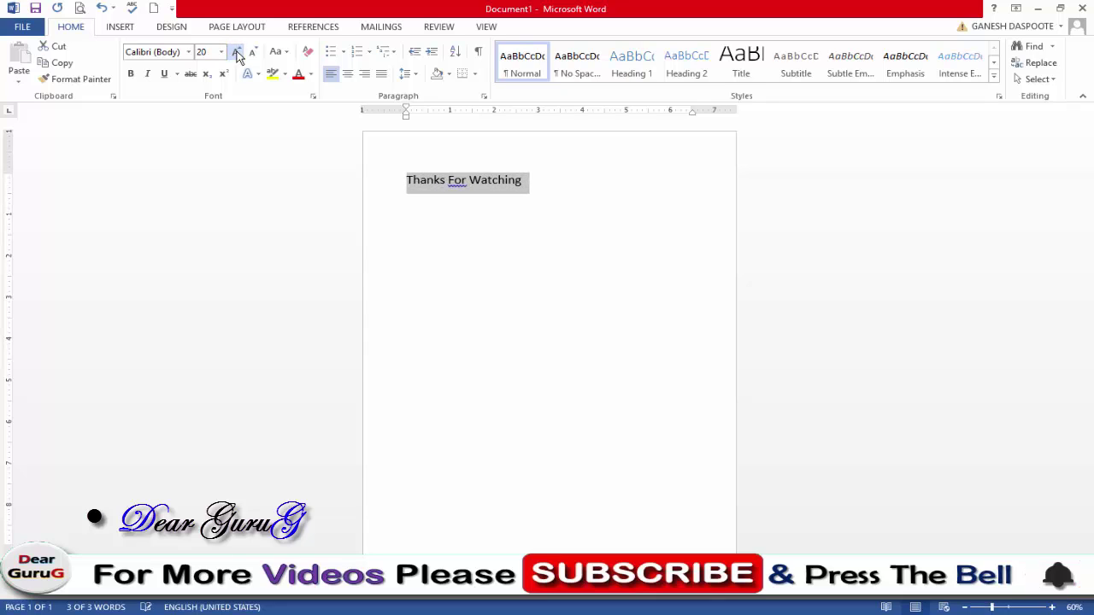
click(237, 52)
click(237, 52)
click(237, 52)
click(237, 52)
click(236, 52)
click(237, 52)
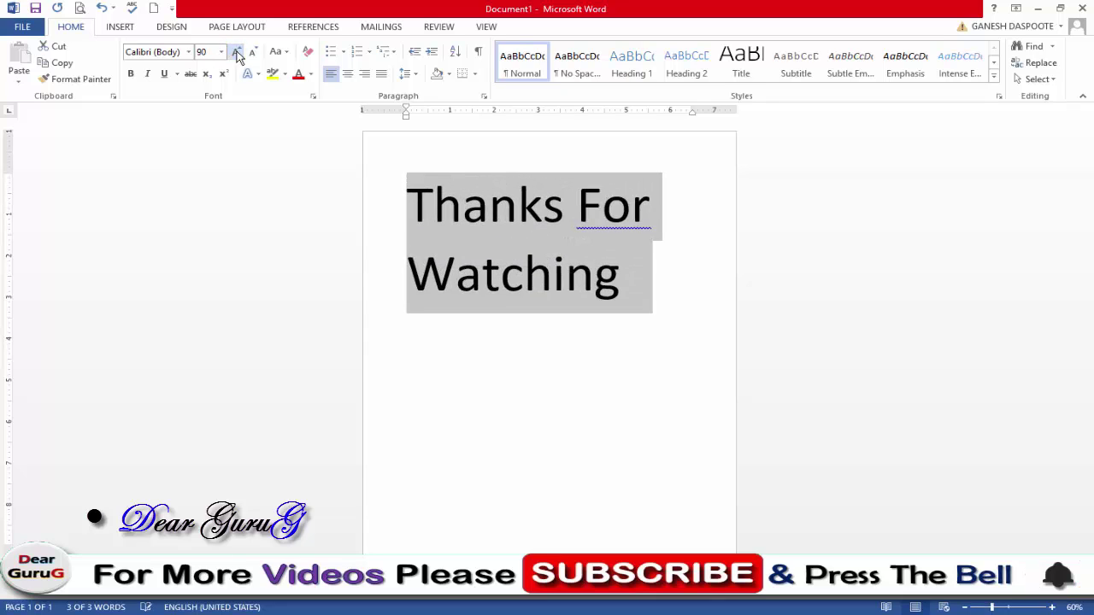
click(237, 52)
click(237, 52)
click(237, 53)
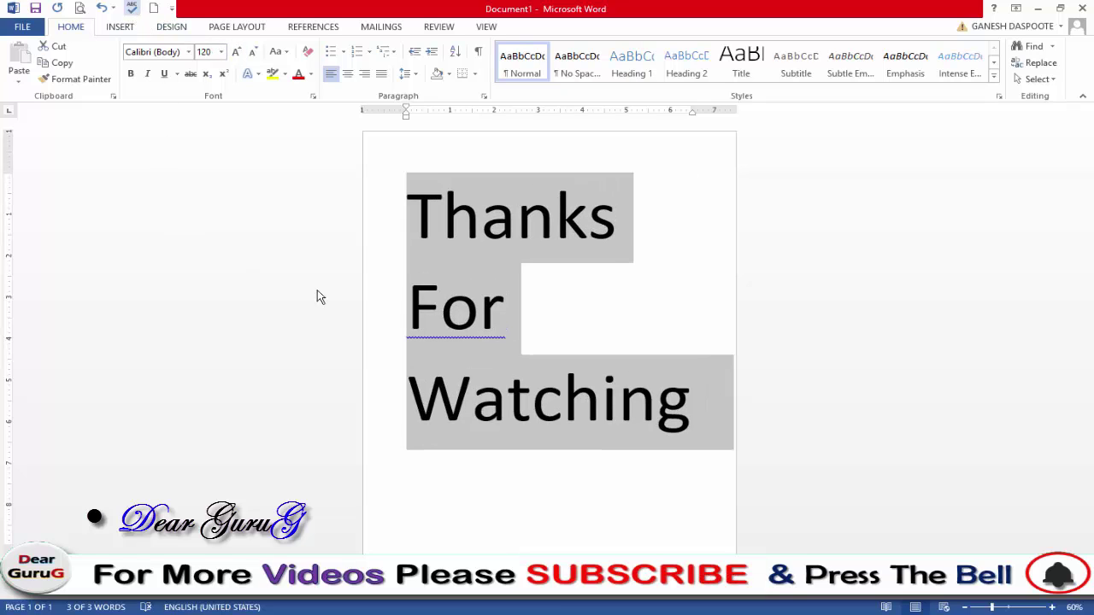
Step: Run a full spelling and grammar check, ignoring the capitalisation flag on 'For'
key(F7)
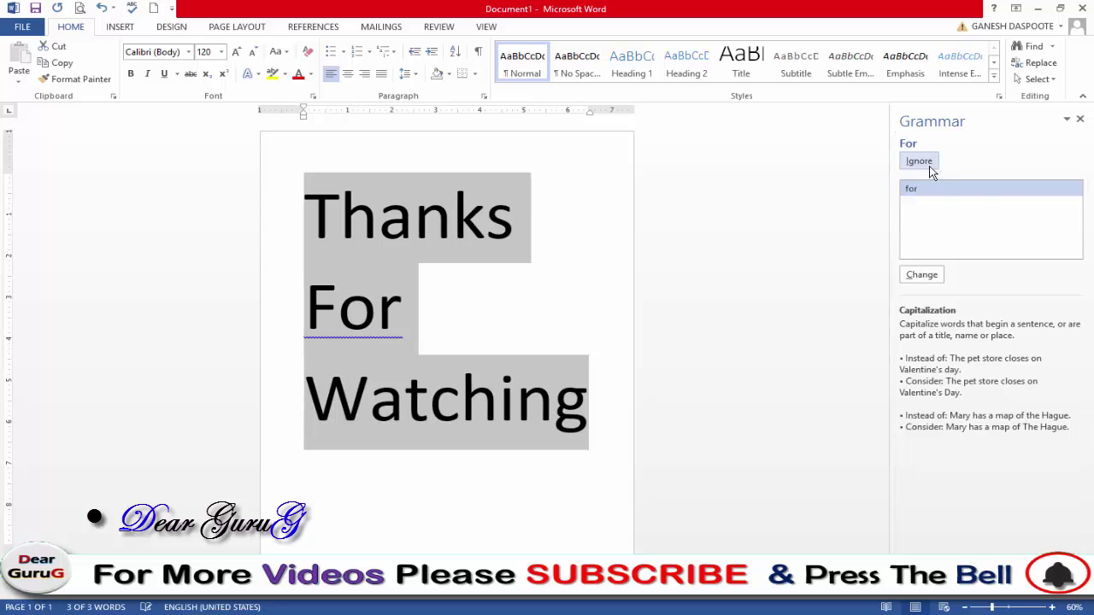
click(930, 166)
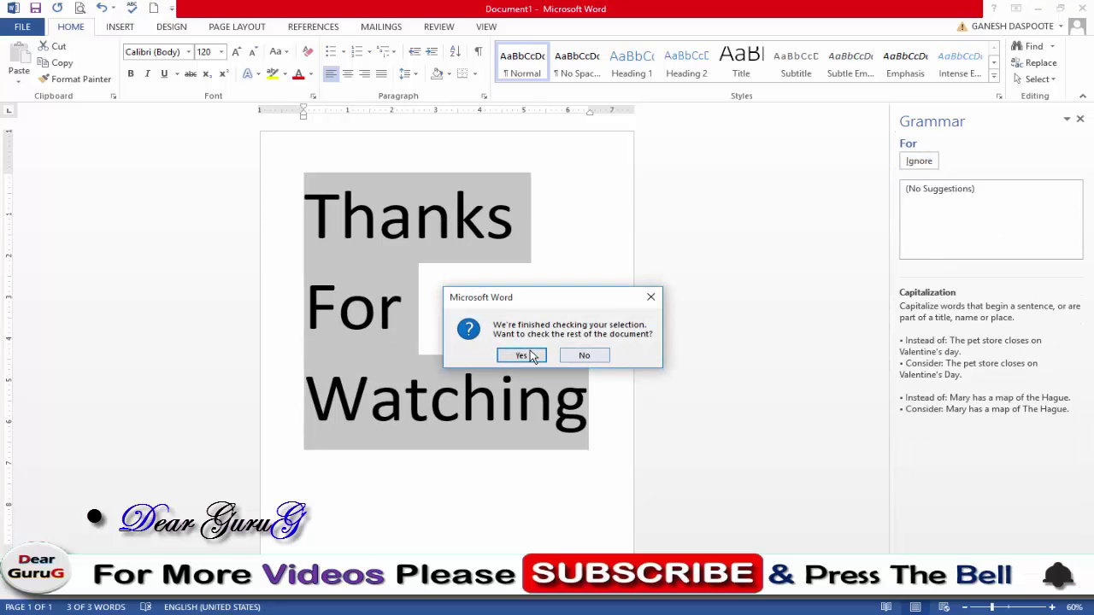
click(531, 355)
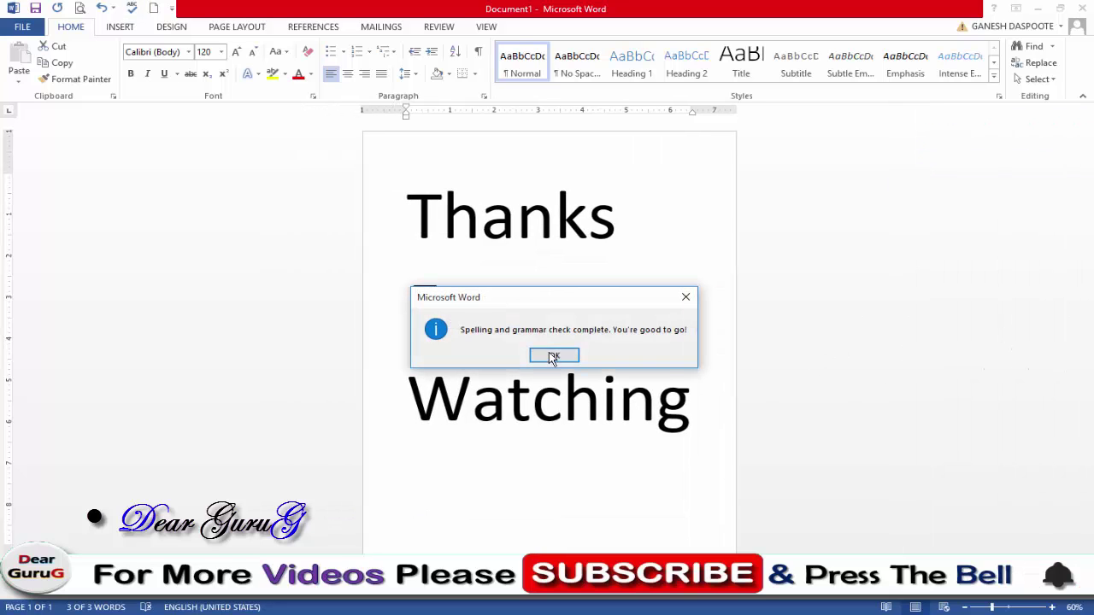
click(551, 356)
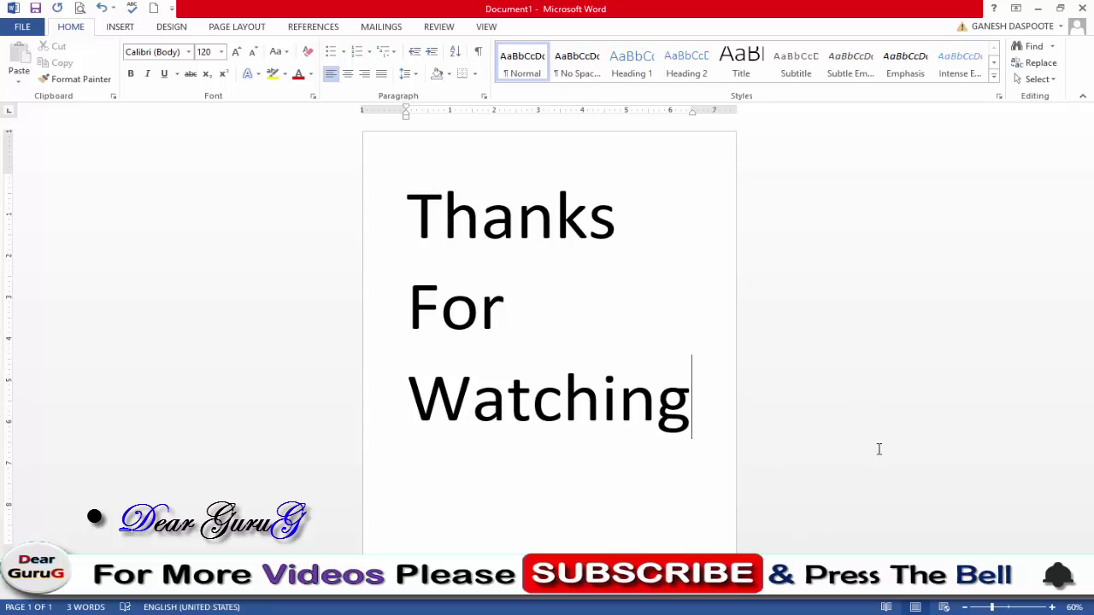